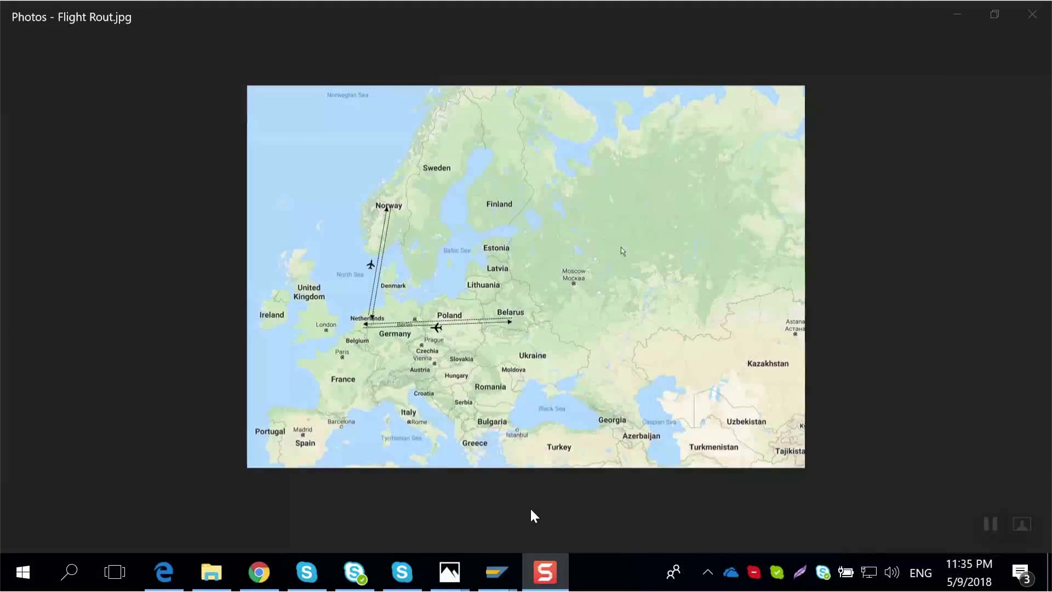
- Switch to the browser and start a new expense report
click(258, 575)
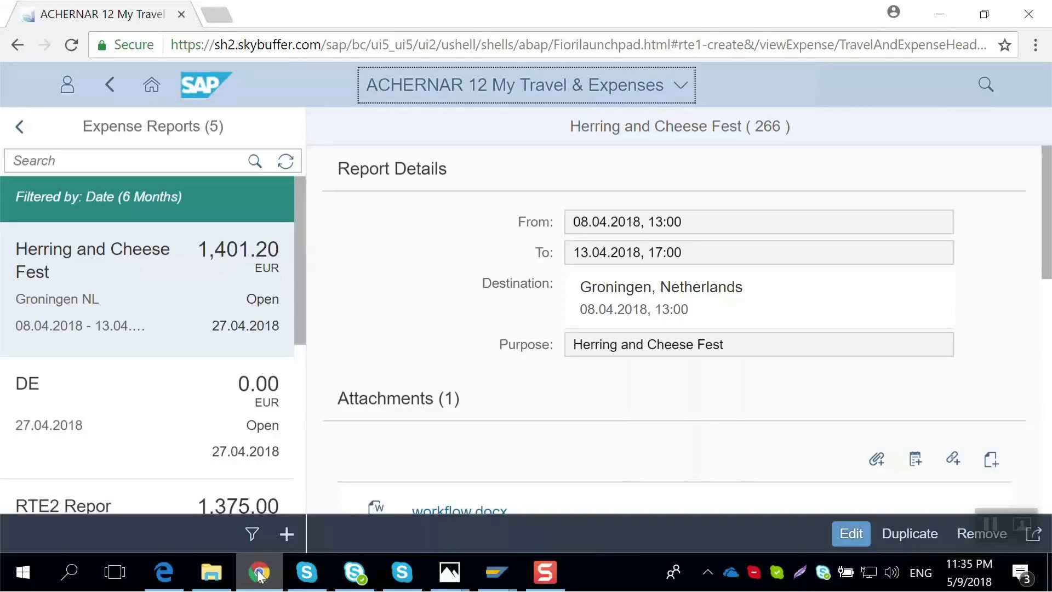
click(286, 533)
click(275, 498)
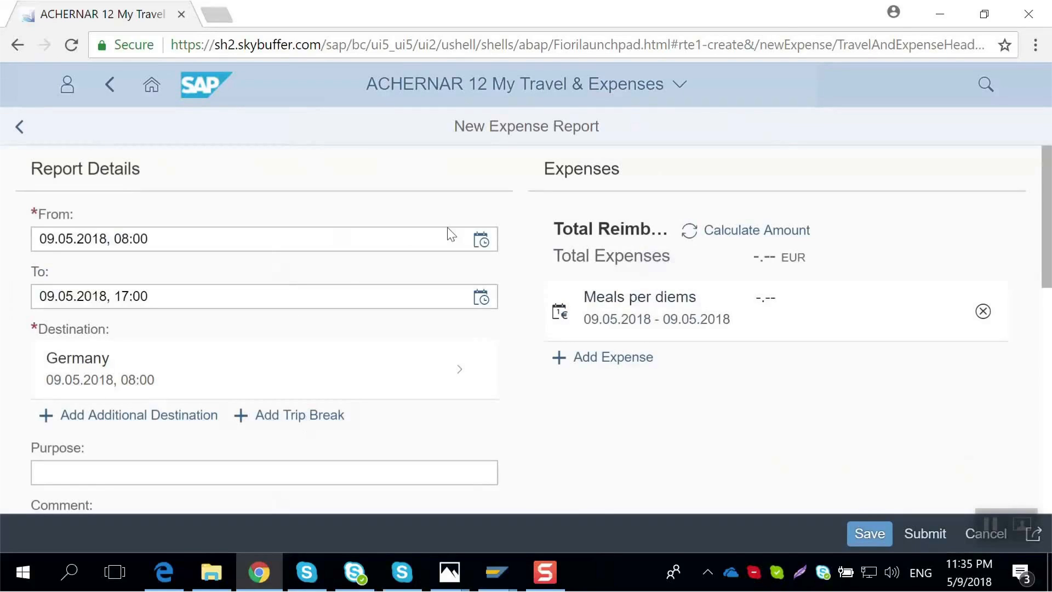
- Set the trip start to 08.04.2018, 09:30
click(480, 241)
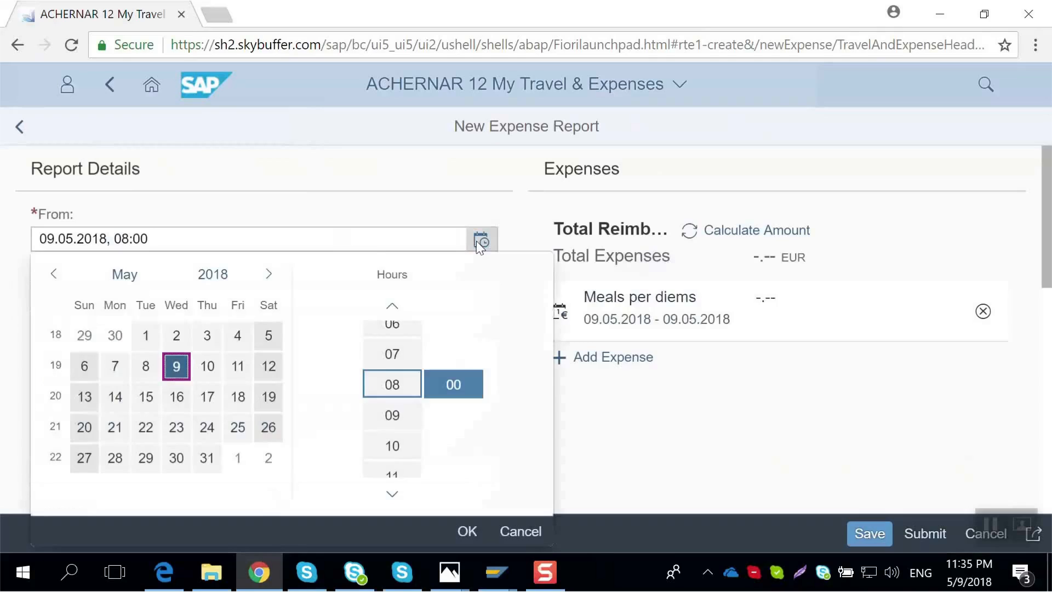
click(55, 273)
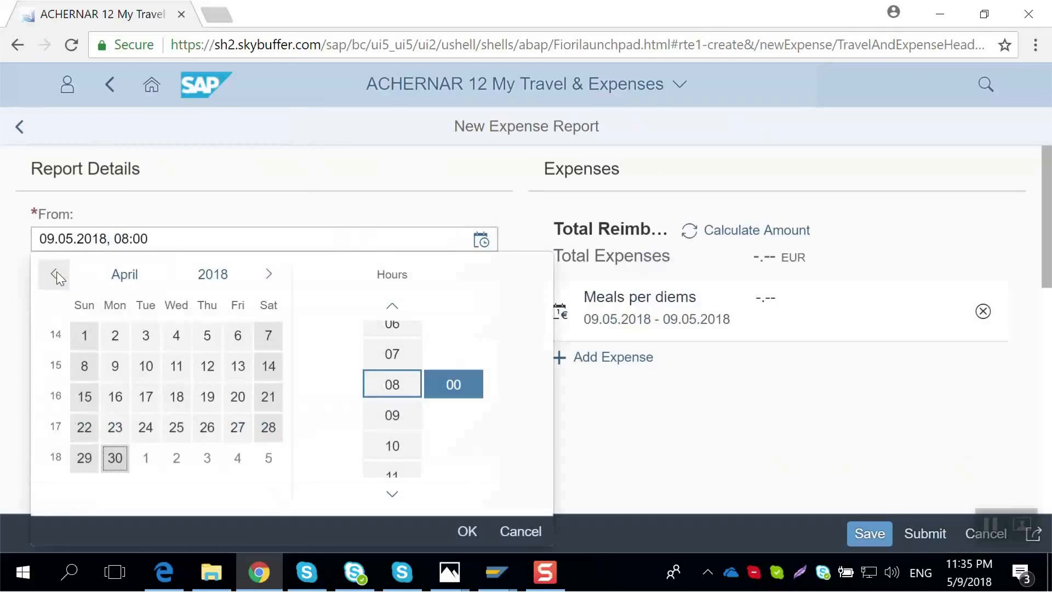
click(84, 367)
click(404, 412)
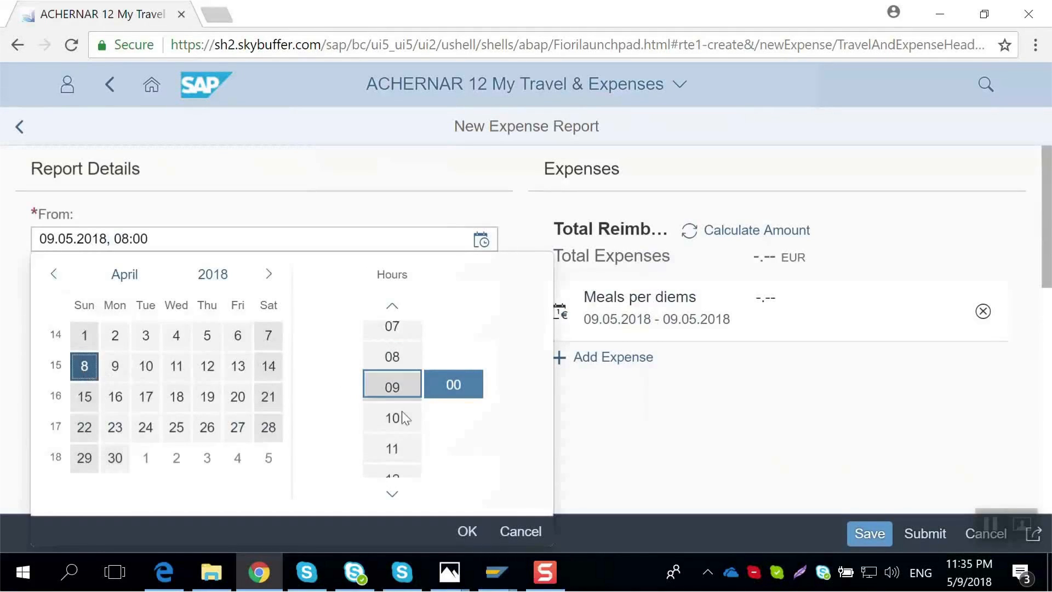
click(455, 385)
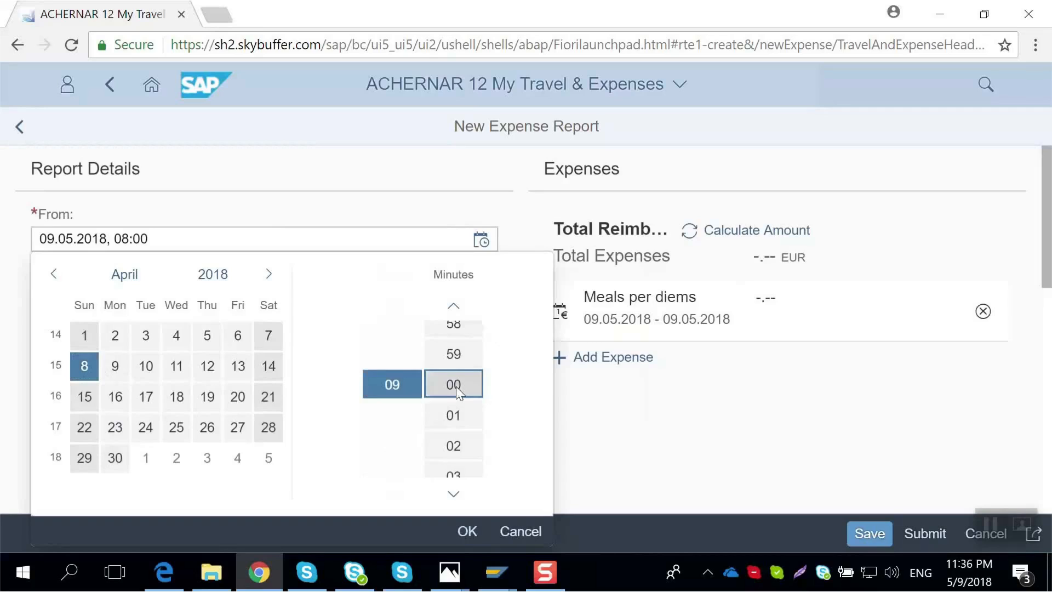
text(30)
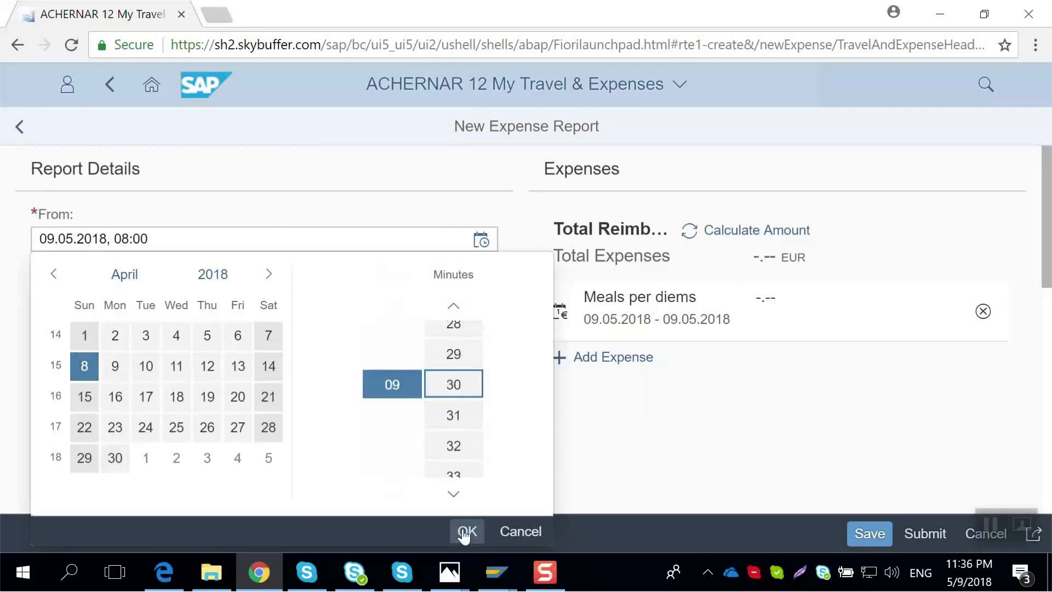
click(465, 531)
- Set the trip end to 14.04.2018, 15:30
click(490, 304)
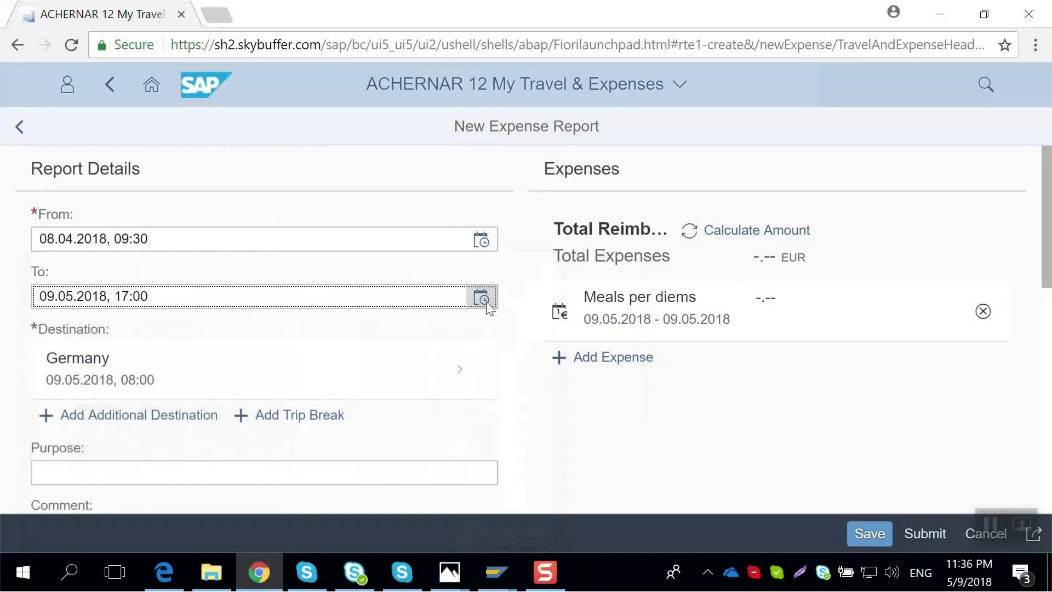
click(486, 302)
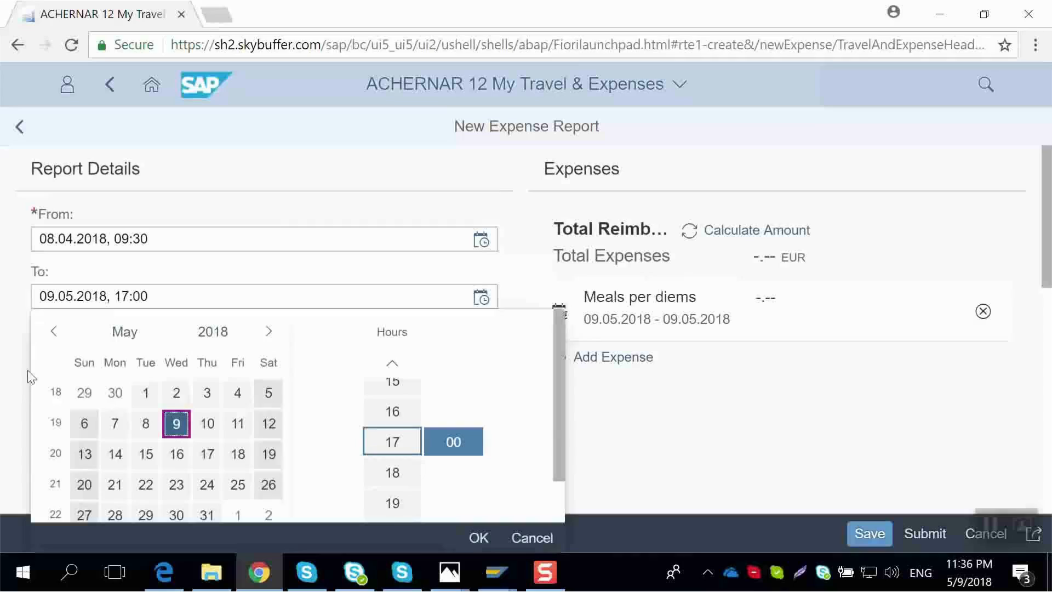
click(55, 332)
click(271, 417)
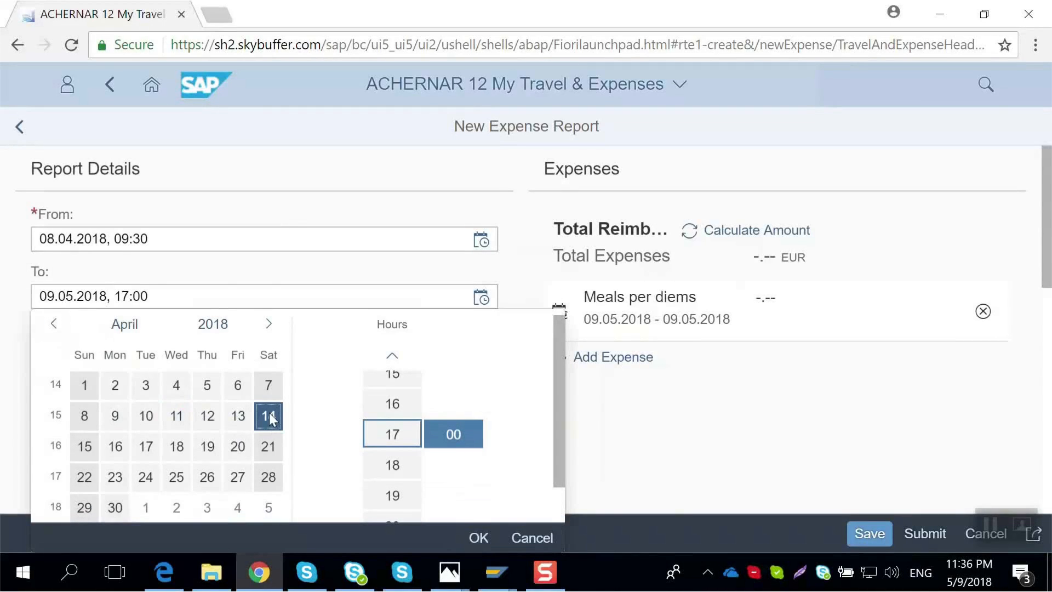
click(406, 374)
click(453, 435)
text(30)
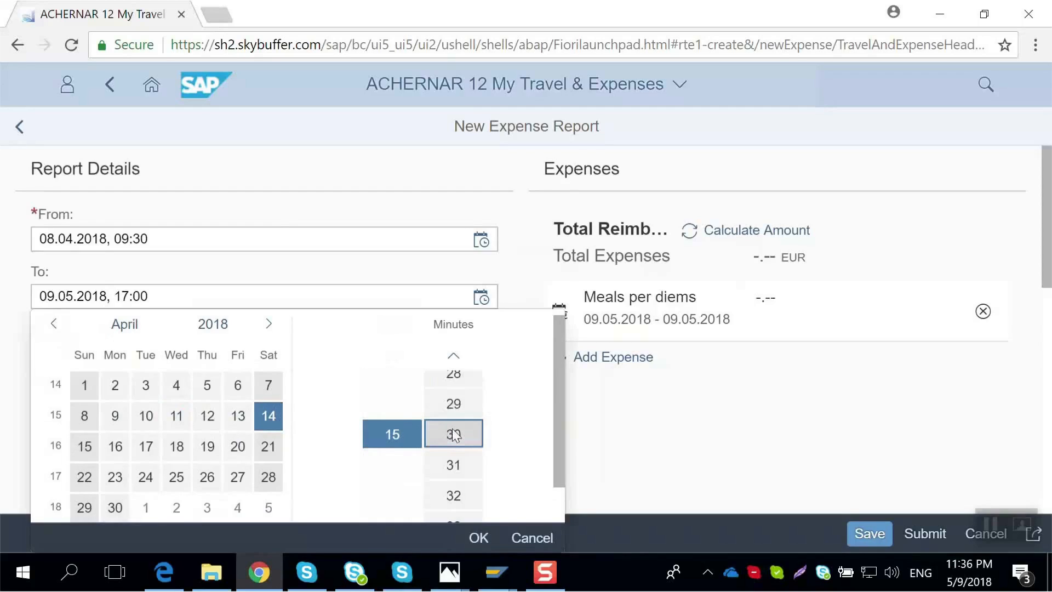
click(479, 536)
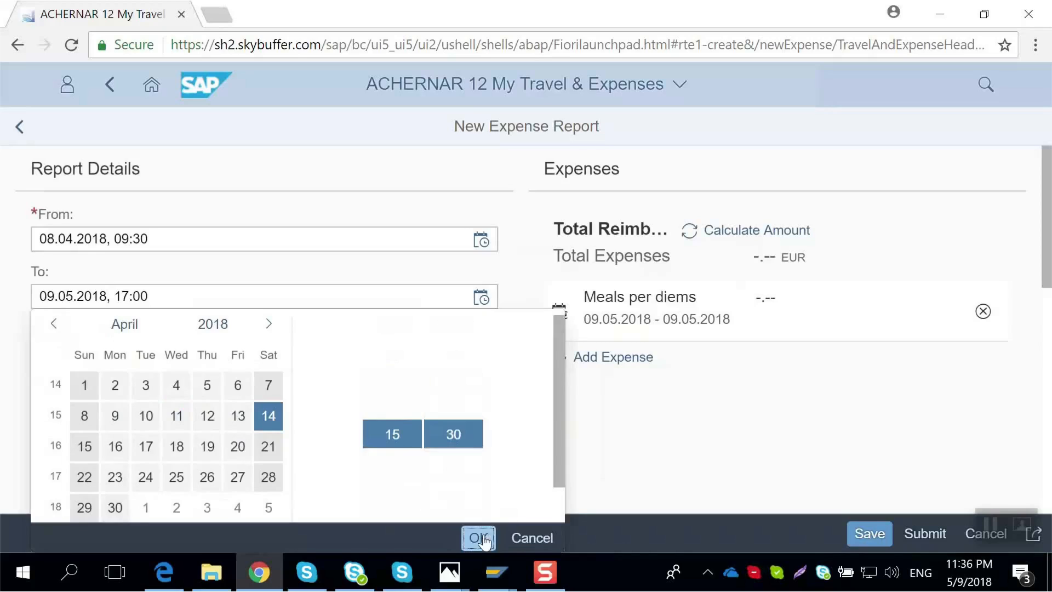
- Change the main destination to location Stavanger in country Norway and return to the report
click(406, 378)
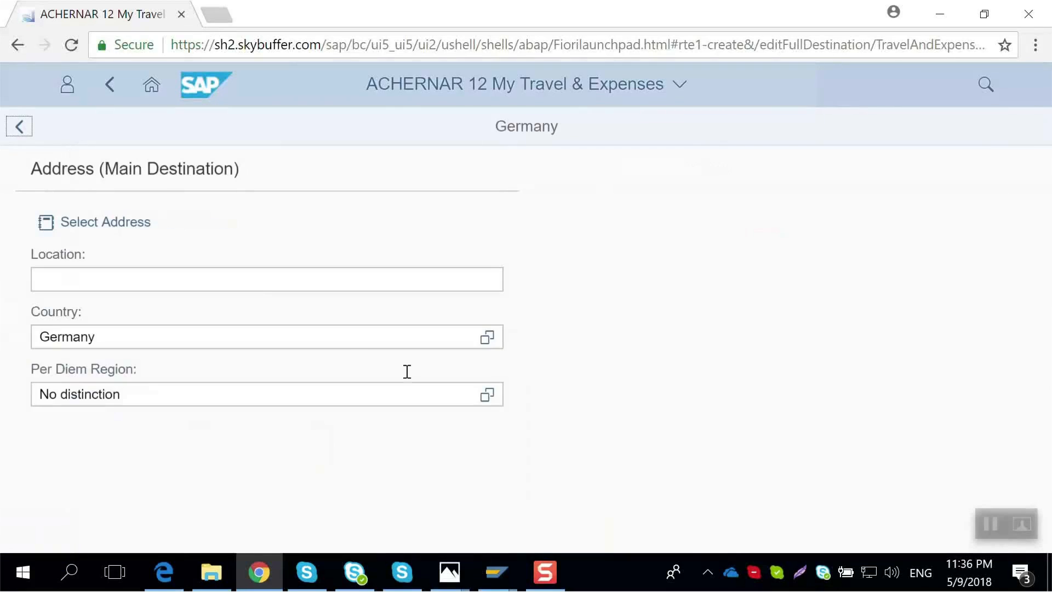
click(261, 287)
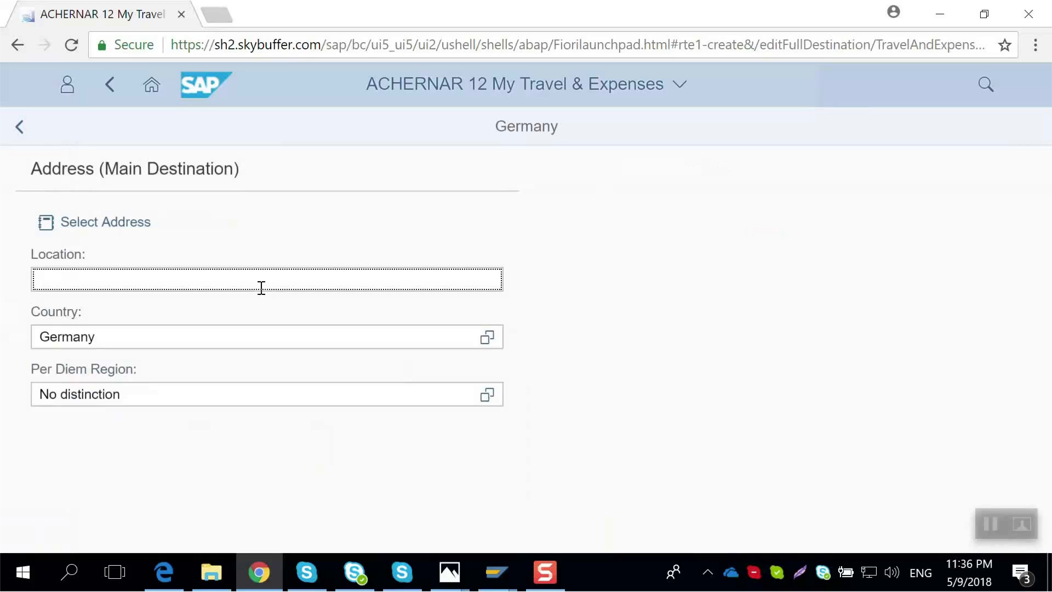
text(Stavanger)
click(483, 339)
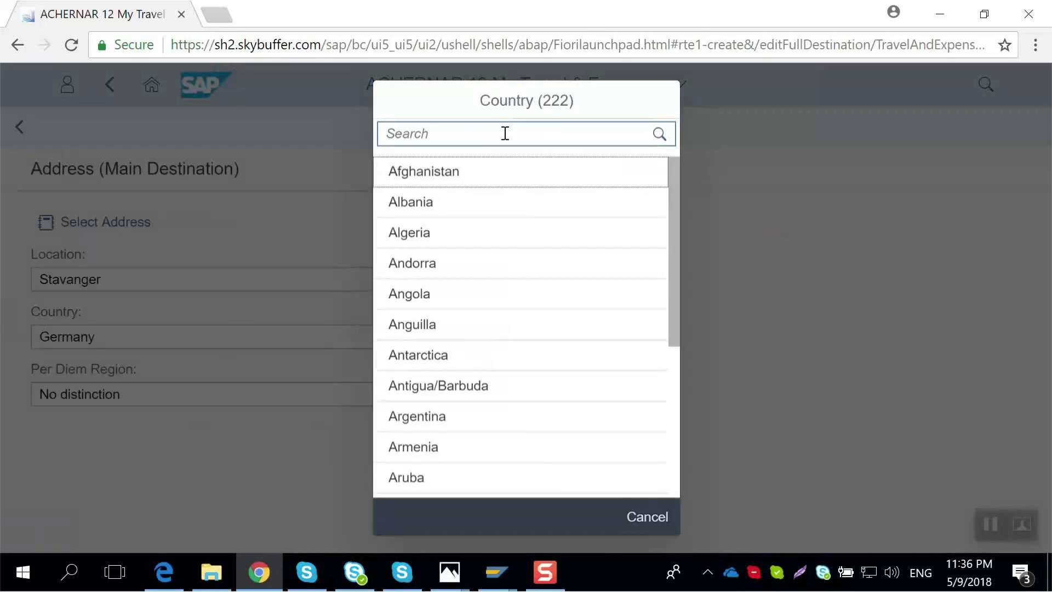
click(482, 135)
text(Nor)
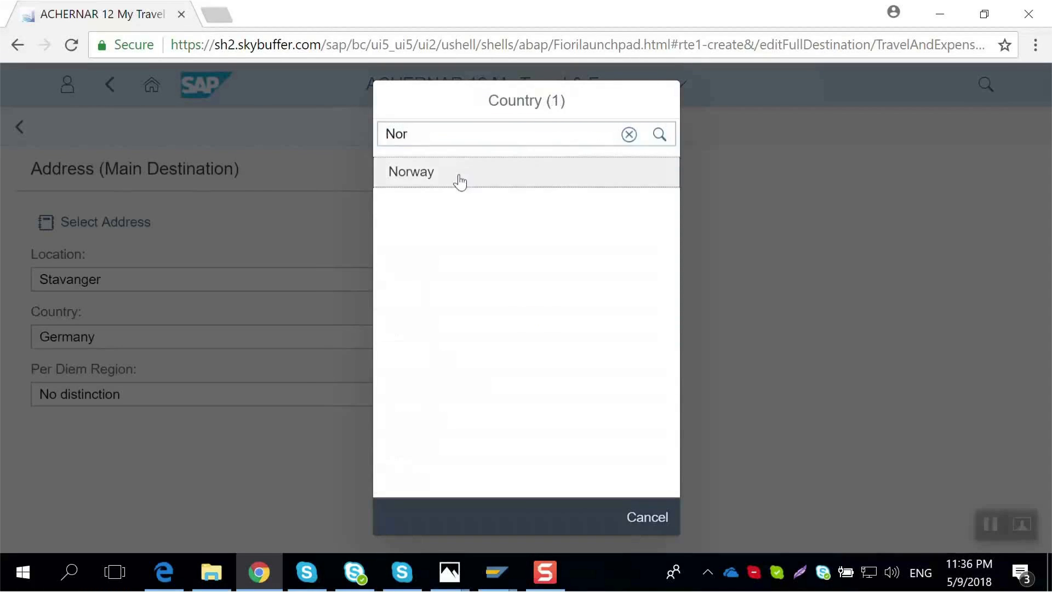
click(459, 174)
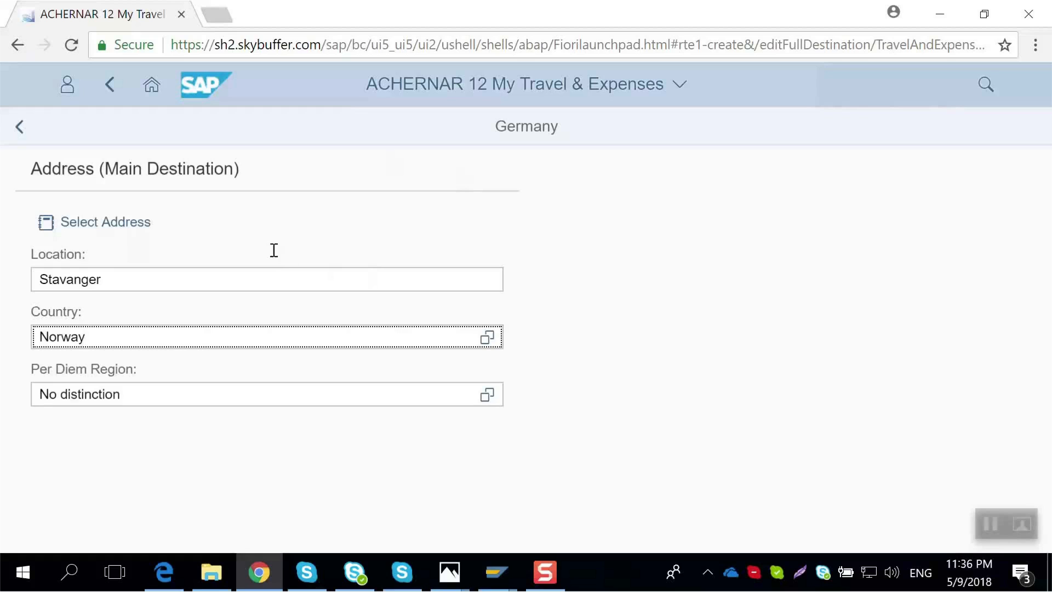
click(20, 127)
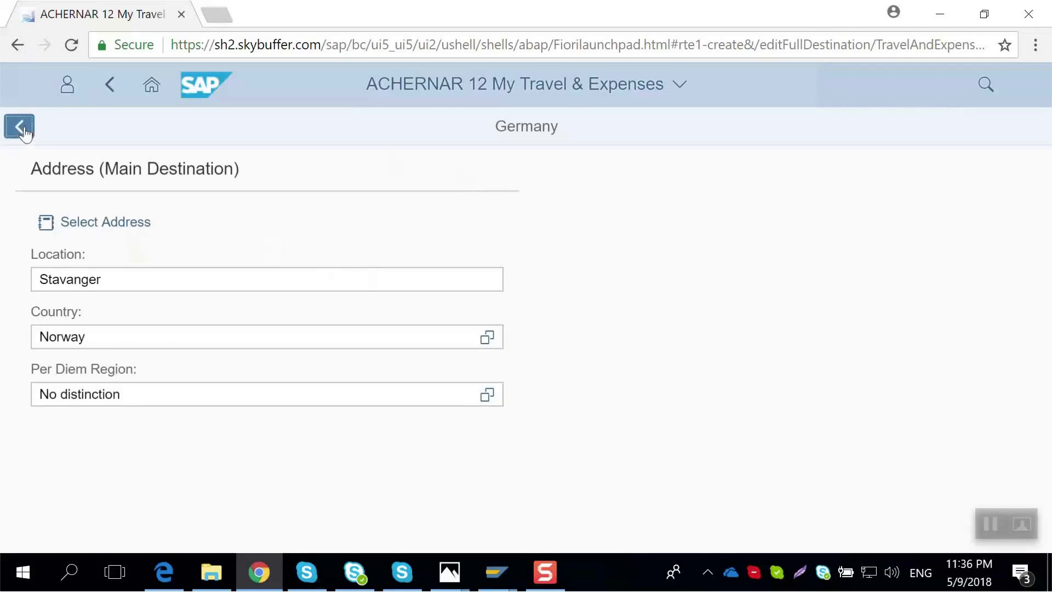
- Enter /SKYBFR/RTE2/Launch as the report's purpose
scroll(186, 329, down, 2)
click(102, 410)
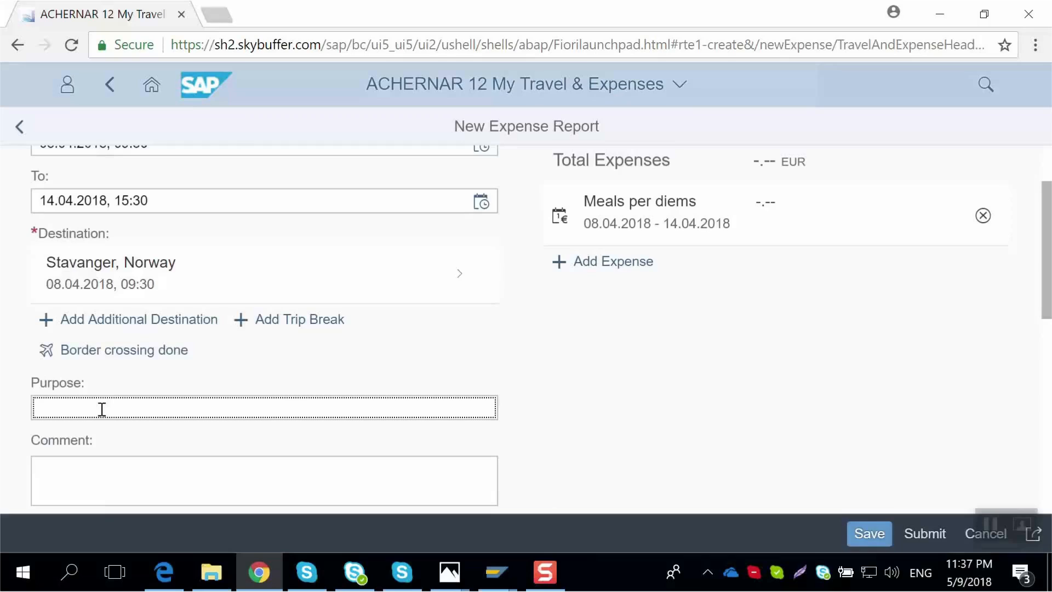
text(/SKYBFR/RTE2/)
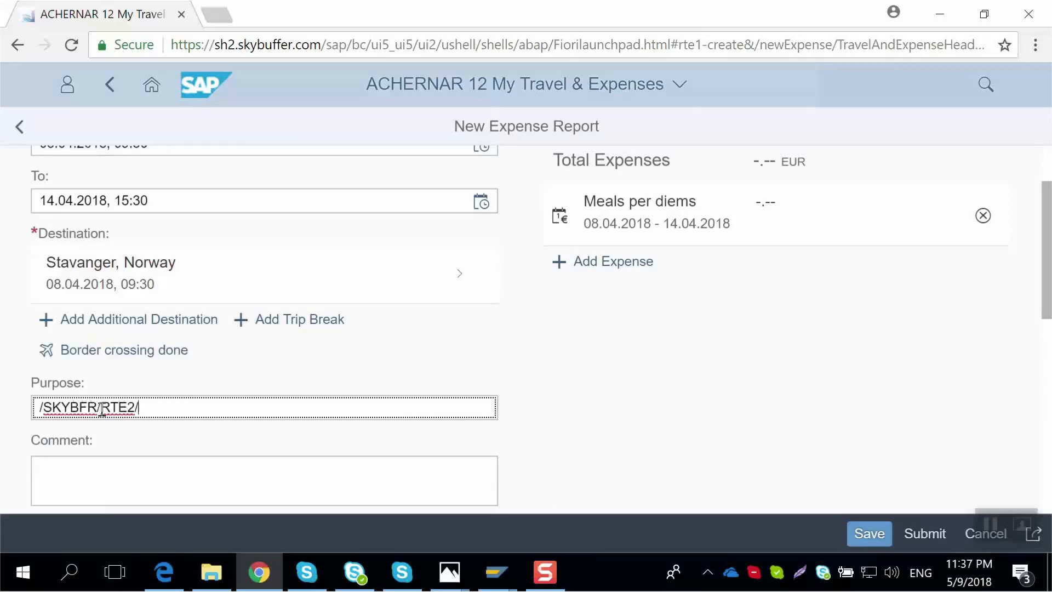
text(L)
text(aund)
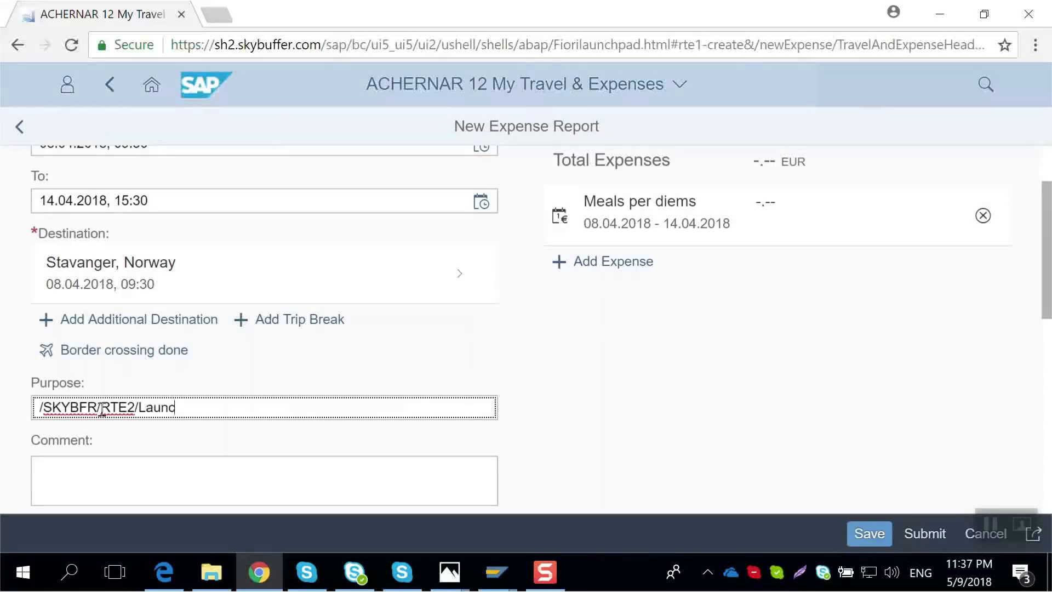
text(h)
- Enter the comment "Finalizing the details of RTE2 launching campaign and introducing into IT market"
scroll(92, 430, down, 2)
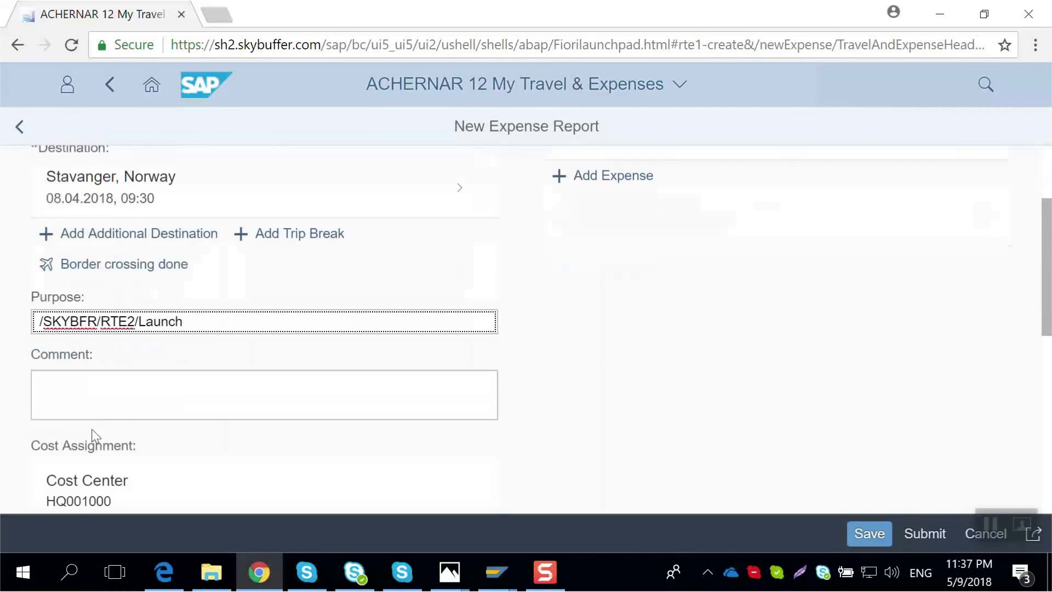
click(106, 403)
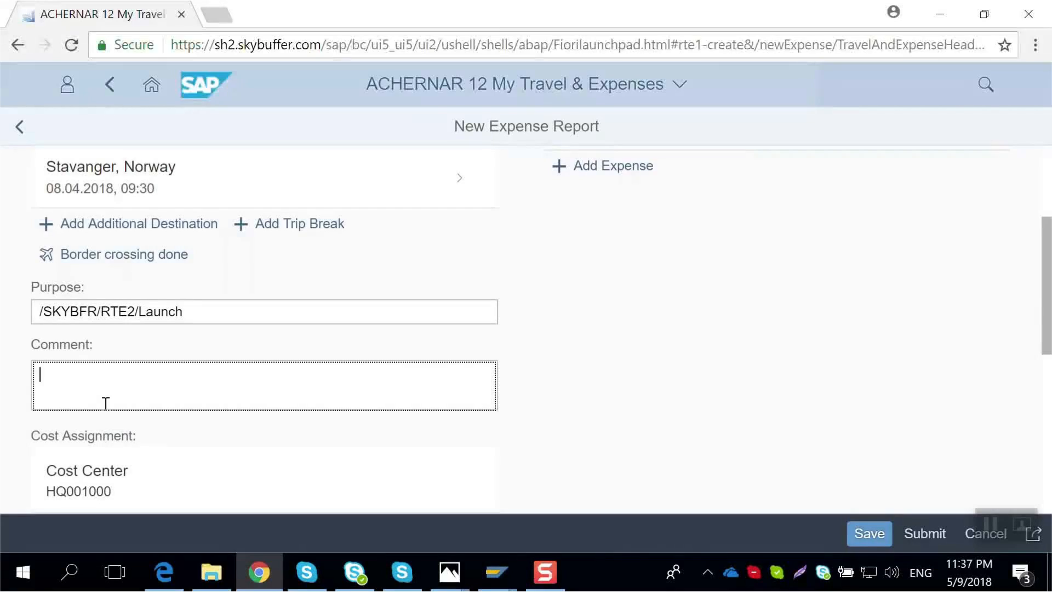
text(Finalizing the)
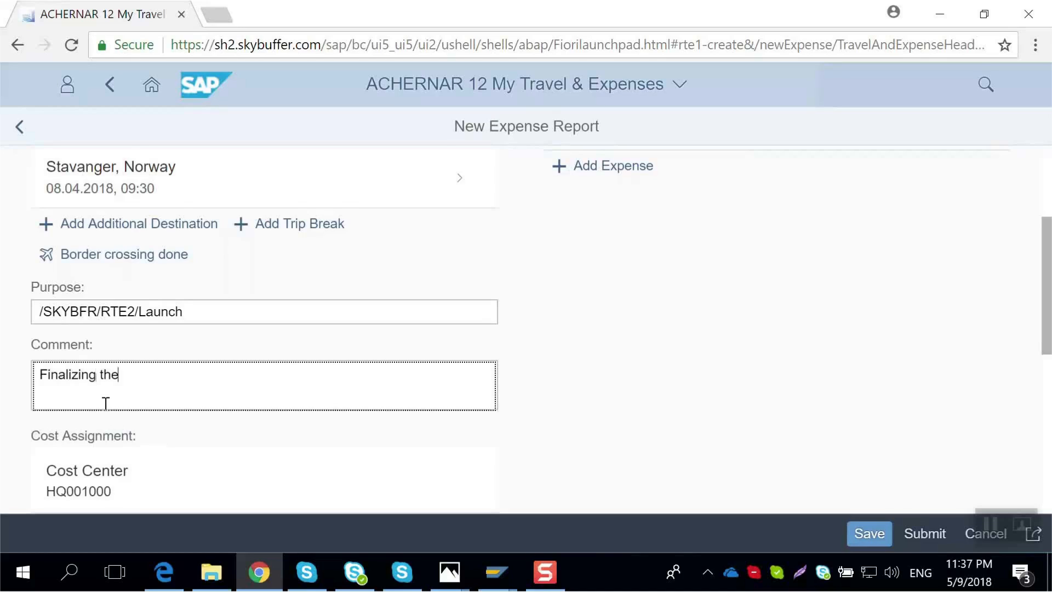
text( details of RTE)
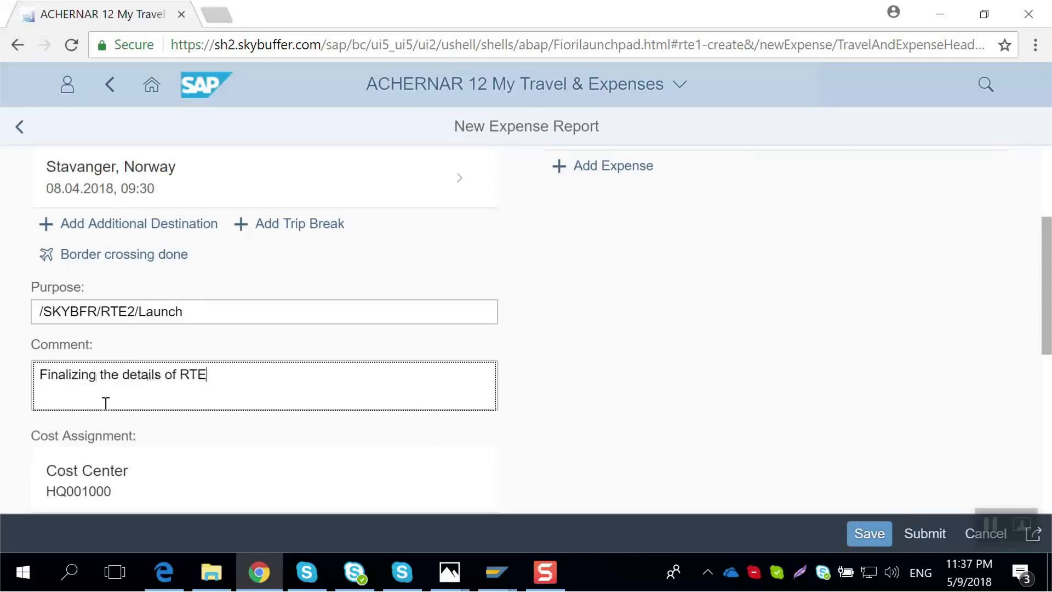
text(2 launching ca)
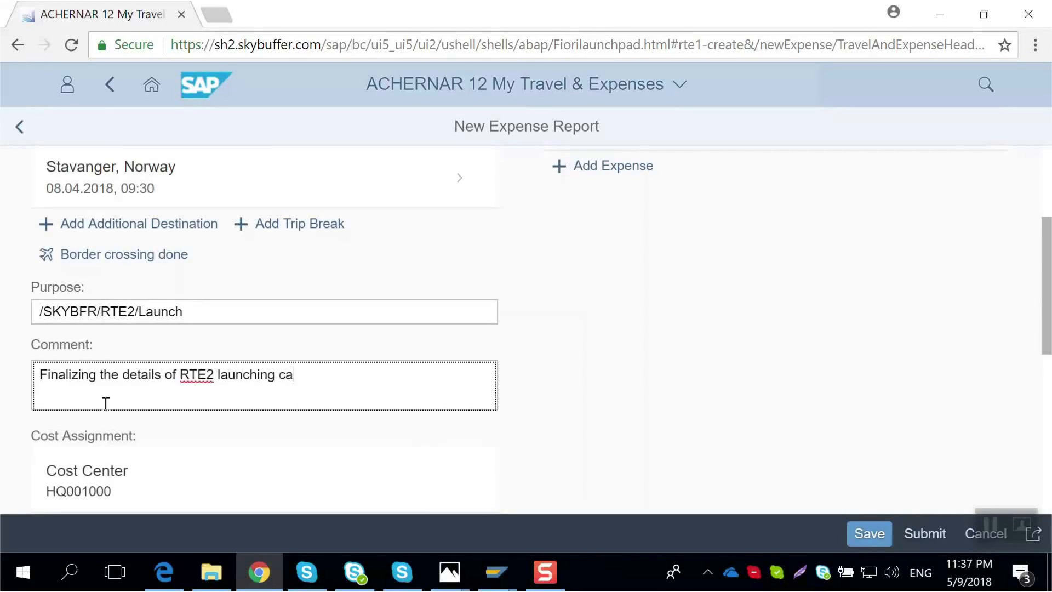
text(mpaign and introdu)
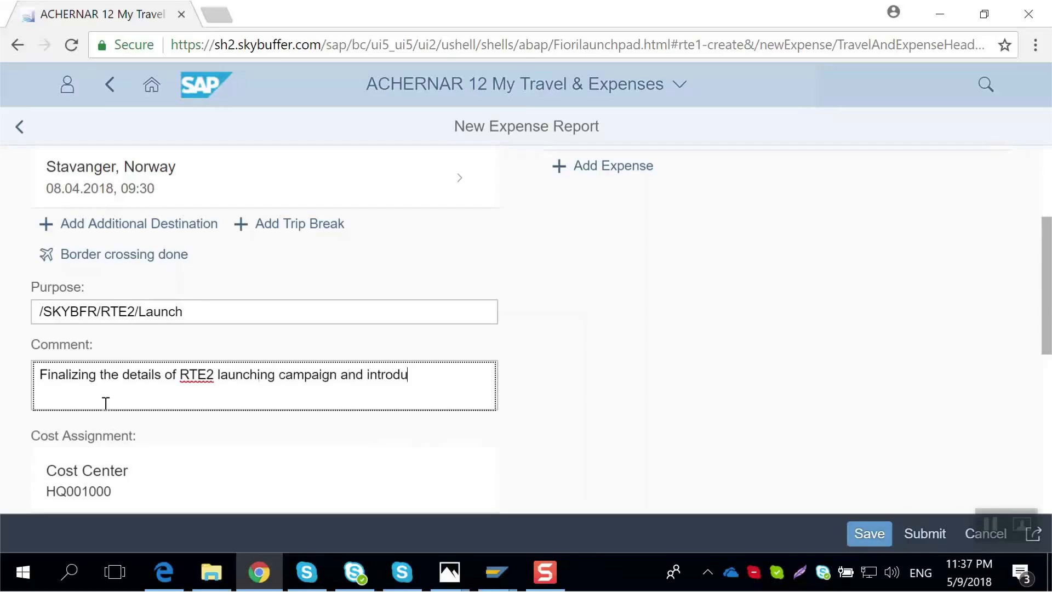
text(cing into IT market)
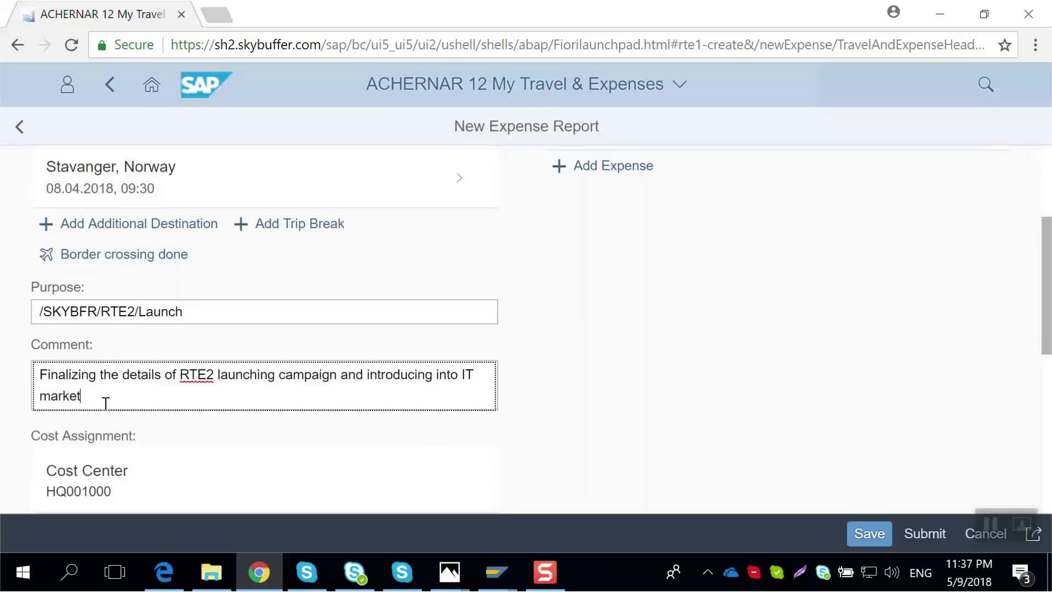
- Deselect the breakfast per diem for each day from 09.04.2018 to 13.04.2018 and return to the report
scroll(228, 372, down, 3)
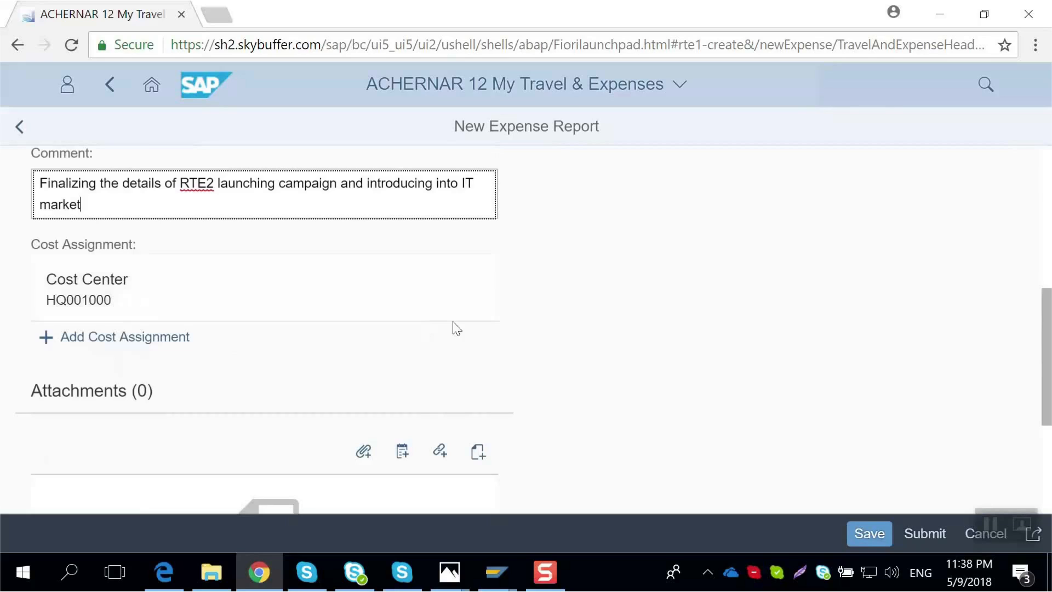
scroll(696, 324, up, 7)
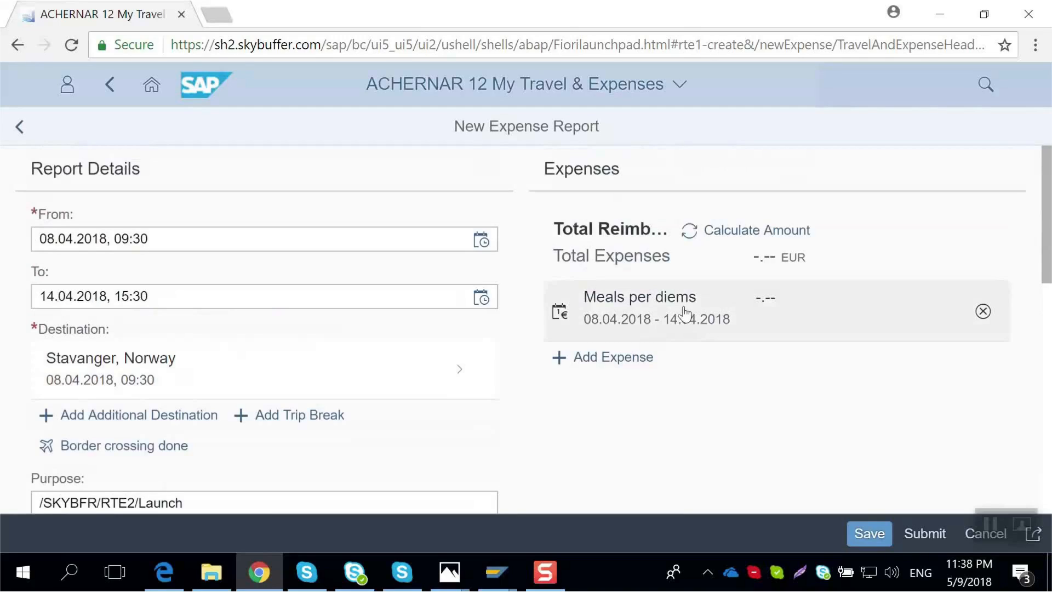
click(721, 310)
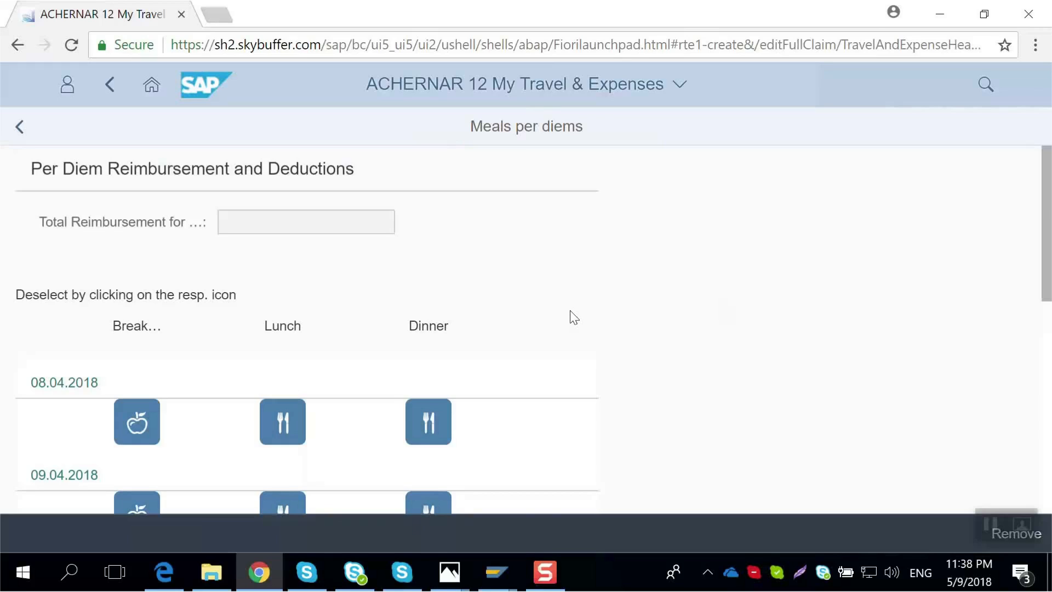
scroll(359, 430, down, 2)
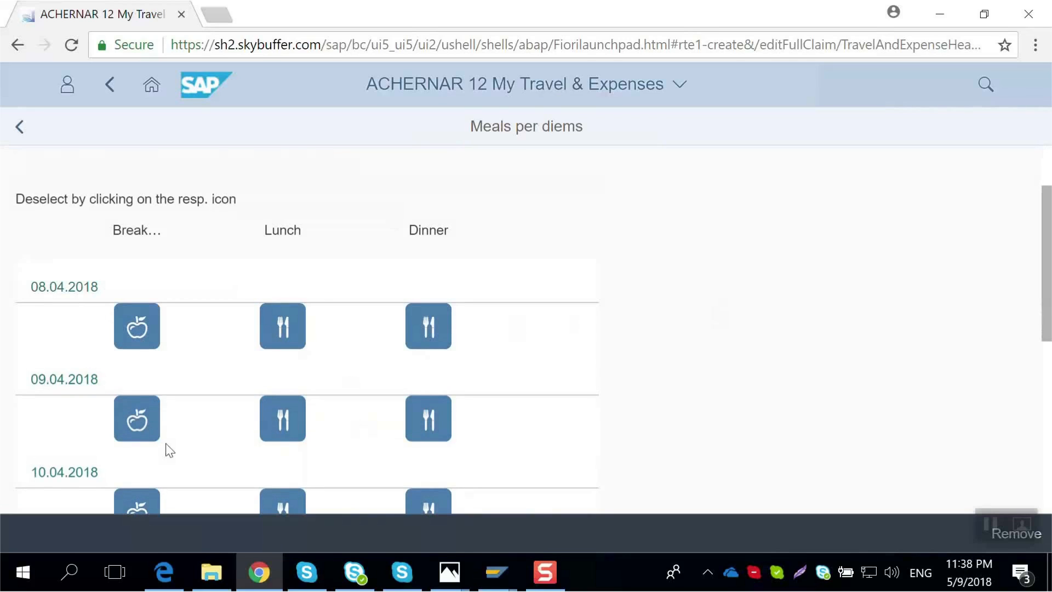
click(134, 420)
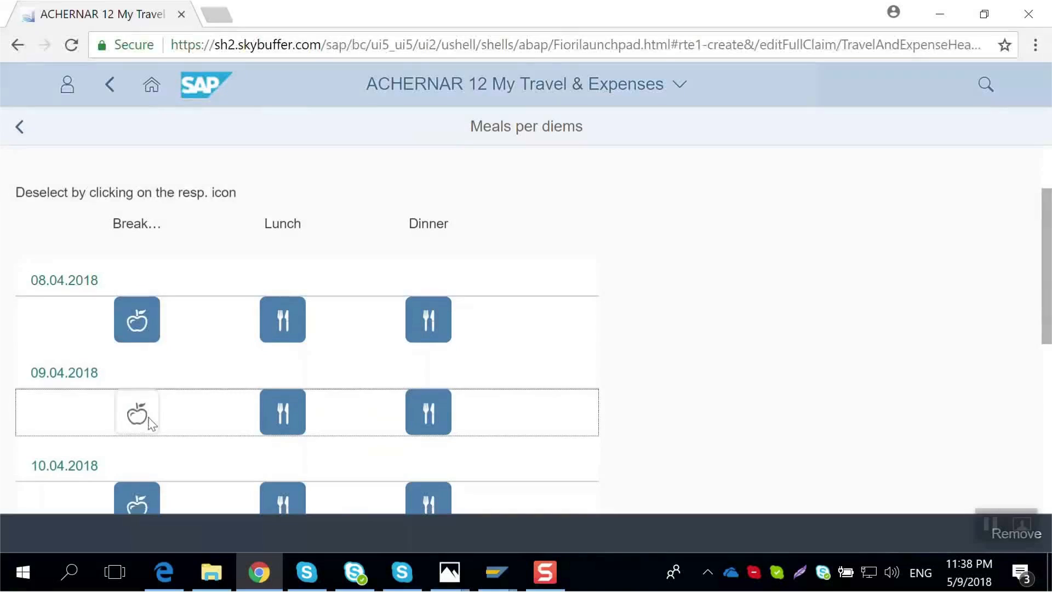
scroll(151, 423, down, 2)
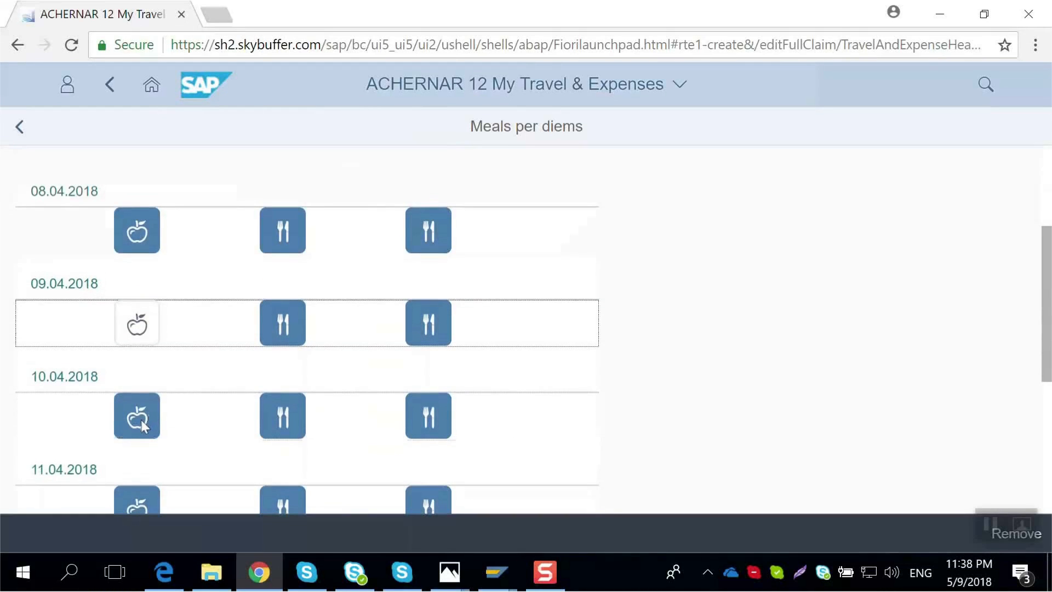
click(140, 420)
scroll(141, 420, down, 2)
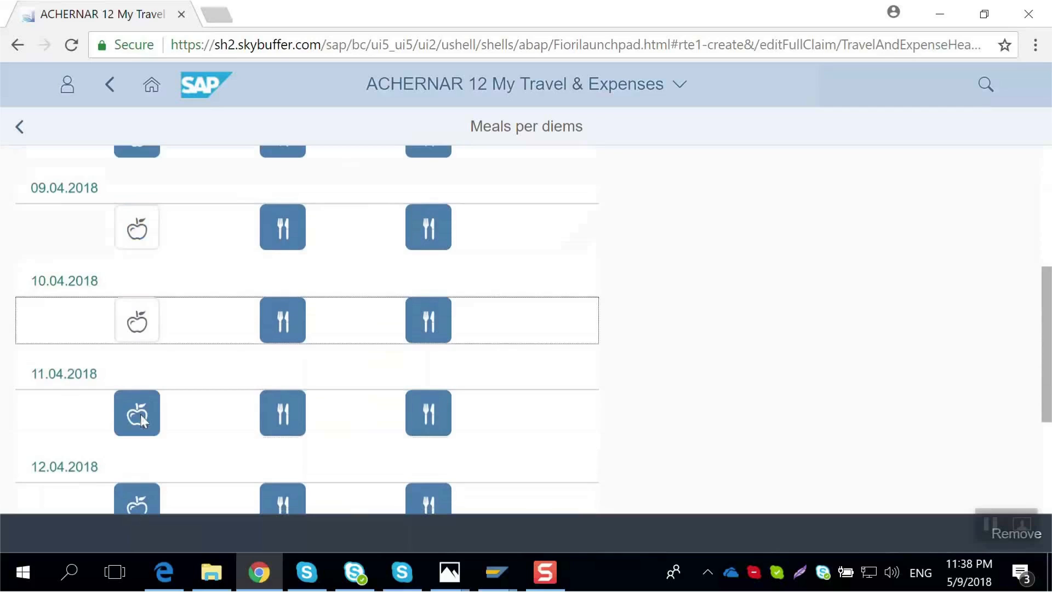
click(140, 416)
scroll(138, 416, down, 2)
click(137, 416)
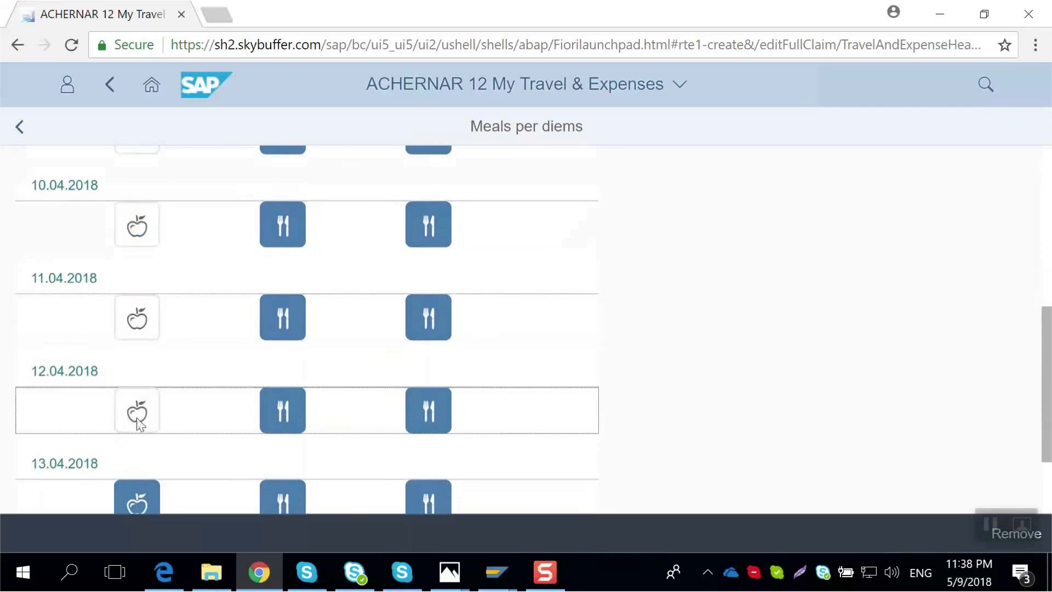
scroll(145, 449, down, 2)
click(139, 415)
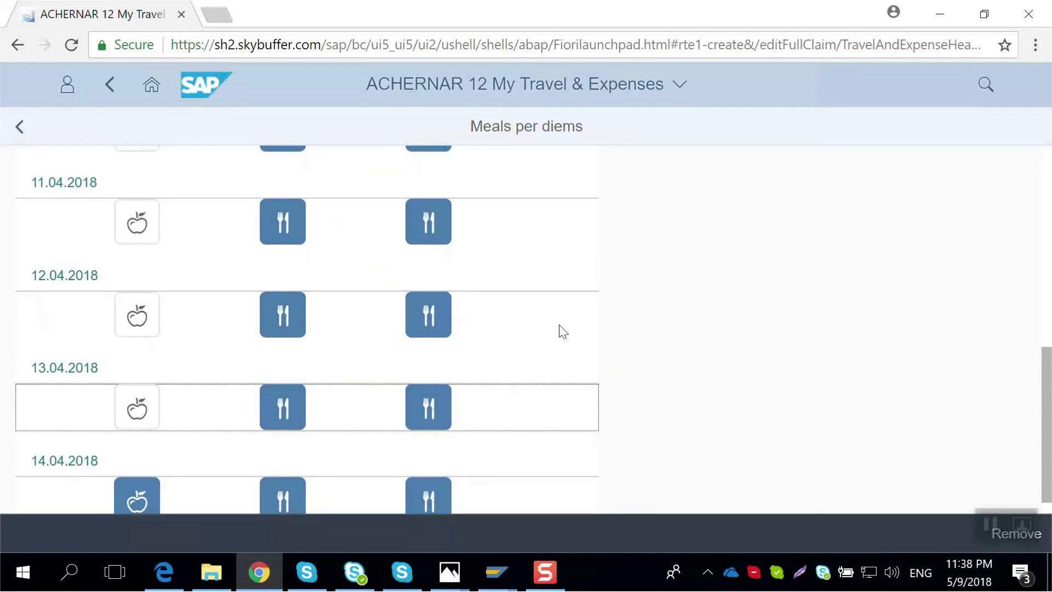
scroll(559, 331, up, 8)
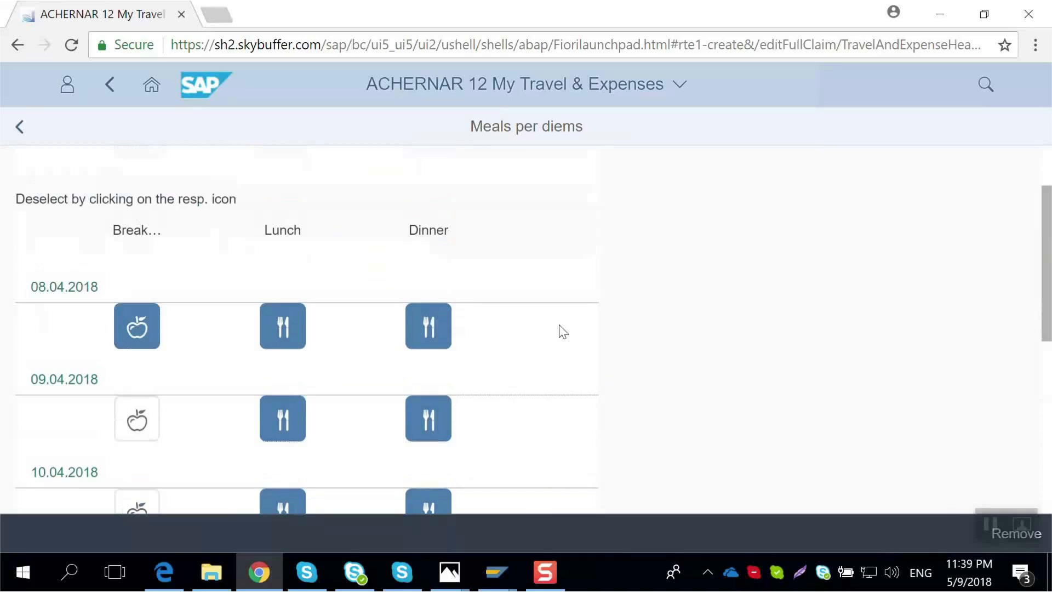
click(19, 126)
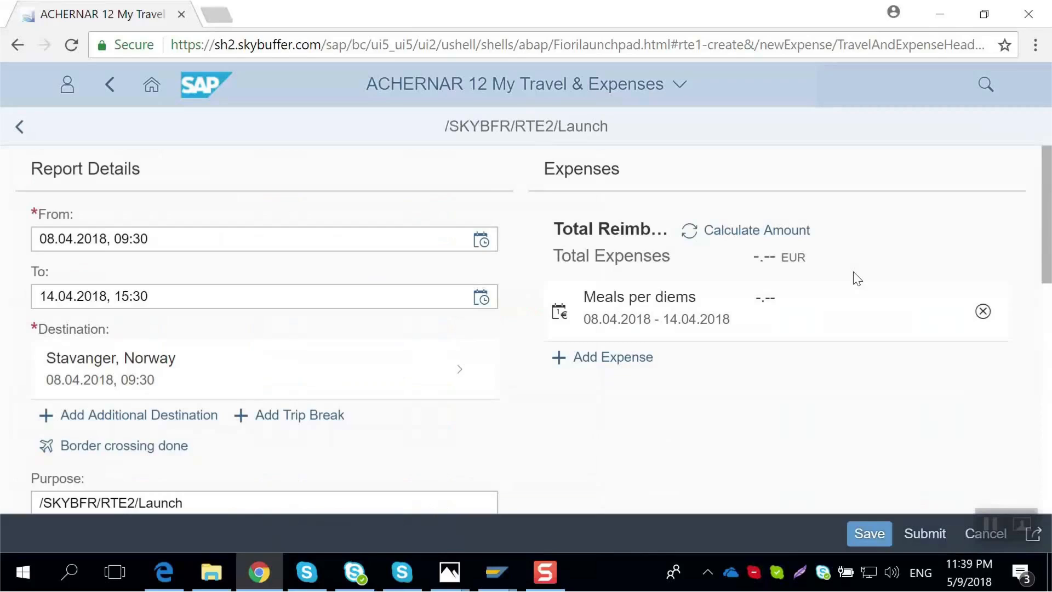
- Add a new Flight expense to the report
click(629, 363)
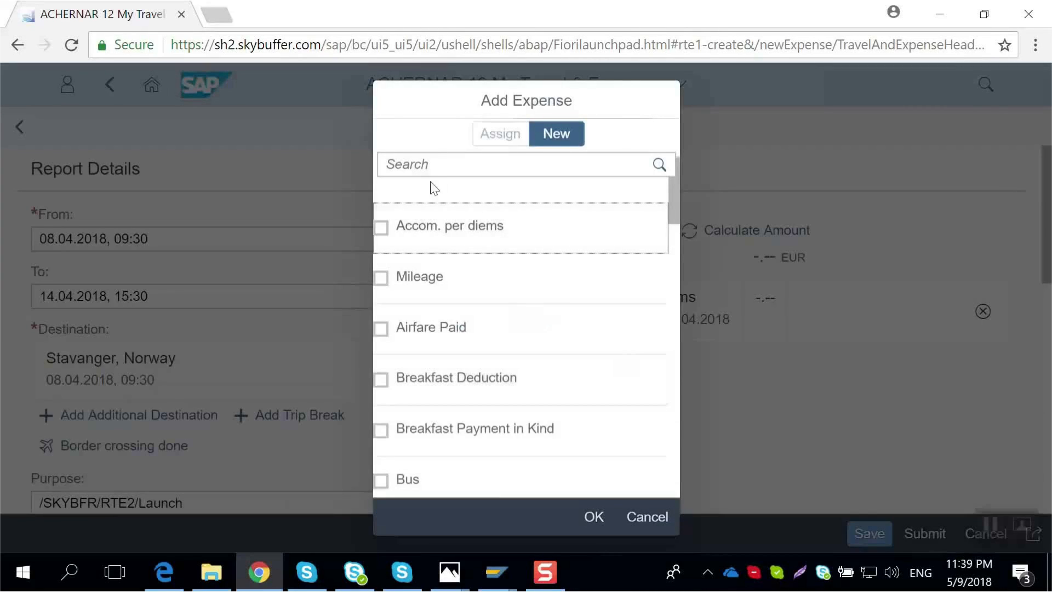
click(433, 166)
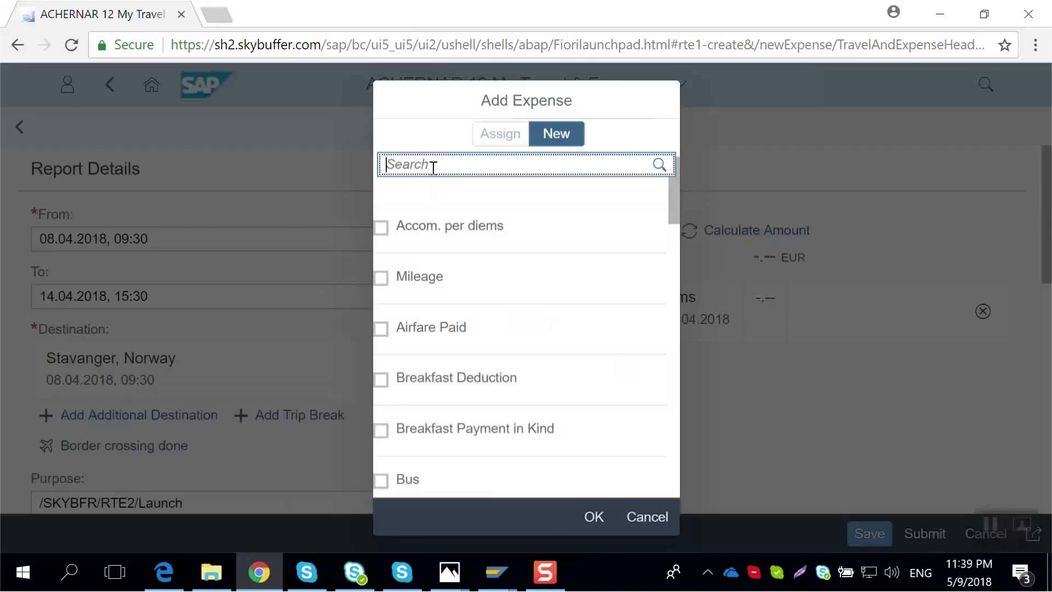
text(Flight)
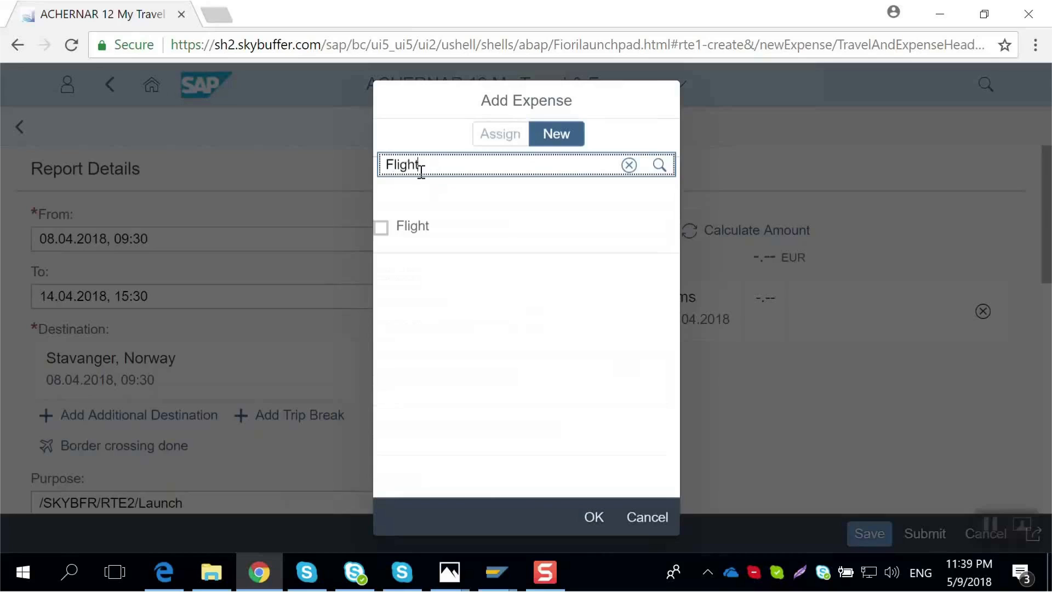
click(382, 227)
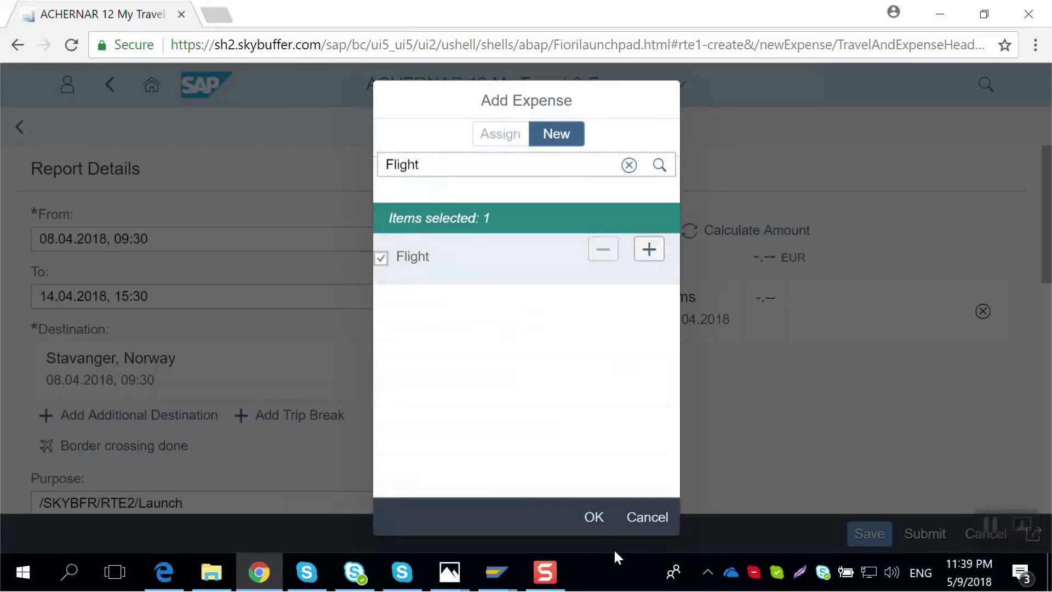
click(594, 517)
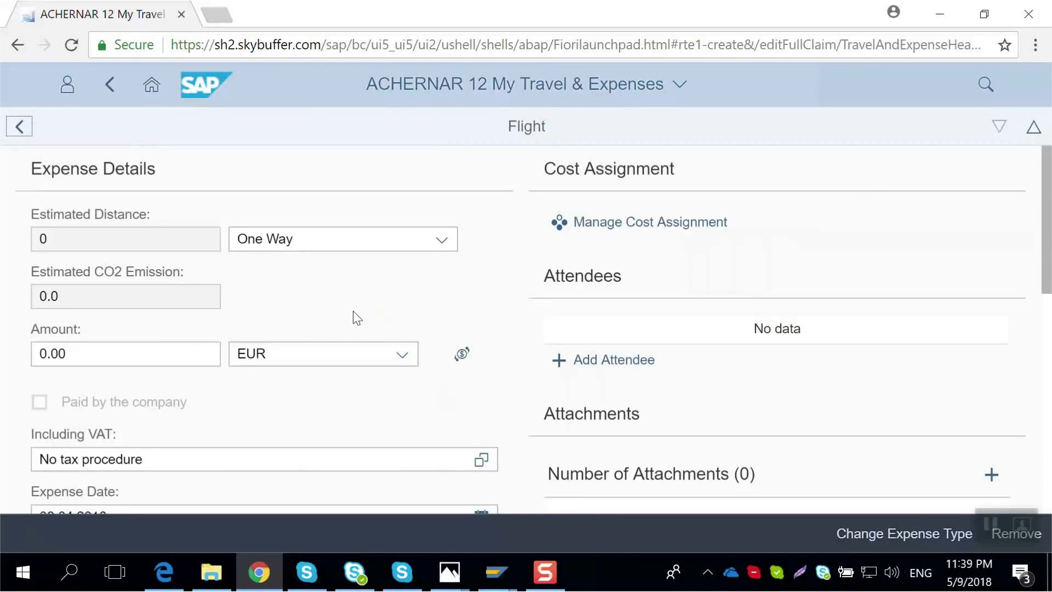
- Set the flight amount to 822.10 EUR and its location to Stavanger
click(158, 356)
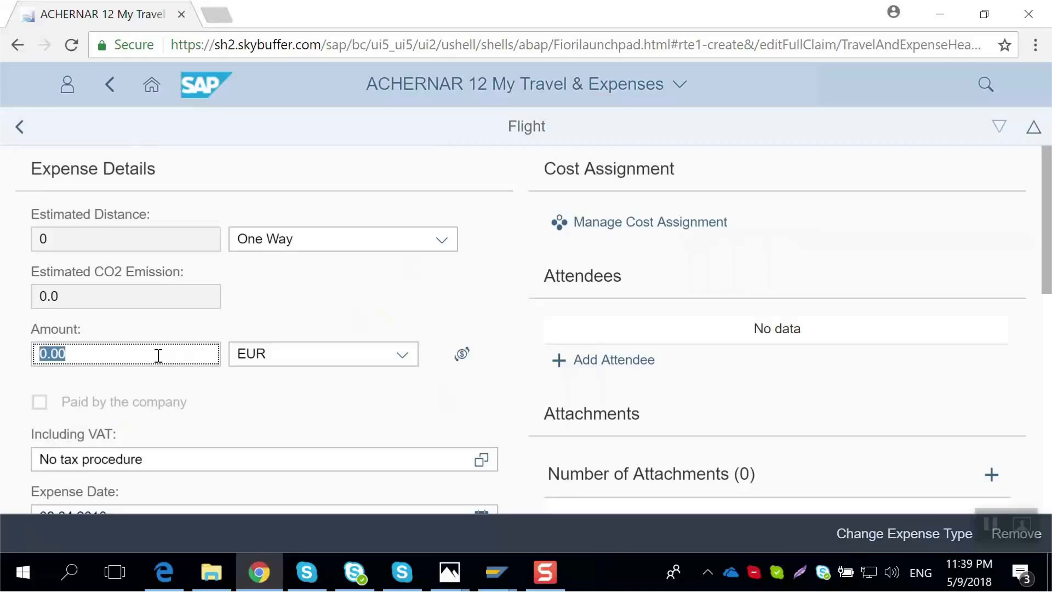
text(822.10)
scroll(158, 356, down, 5)
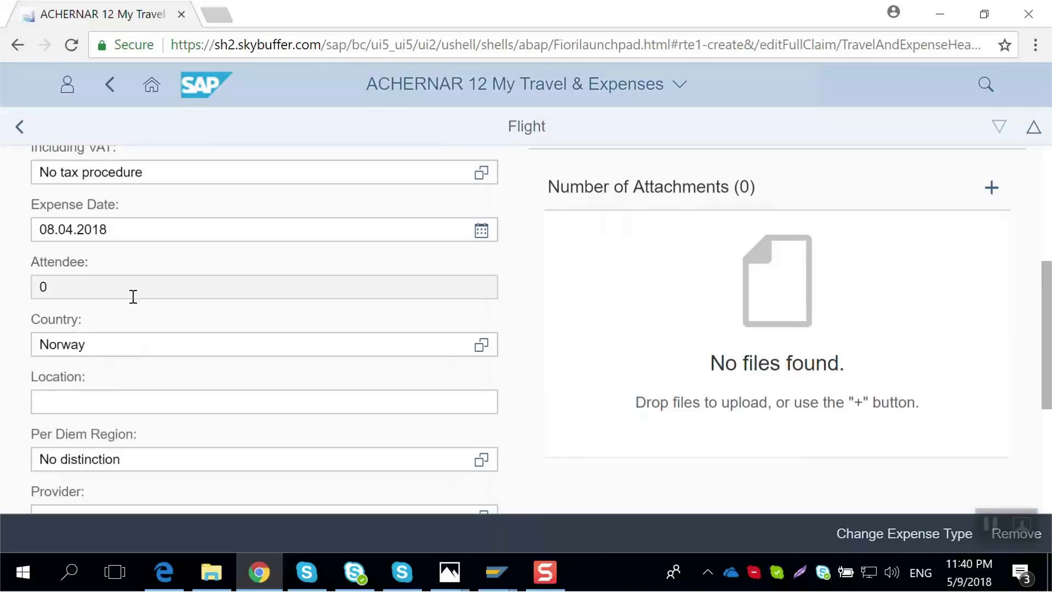
click(101, 397)
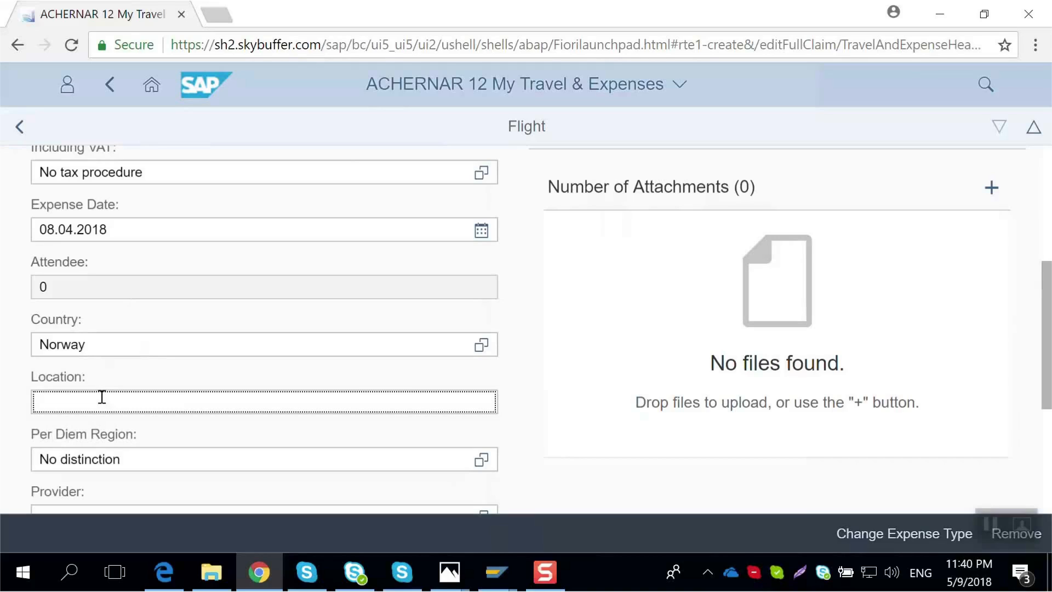
text(Stavanger)
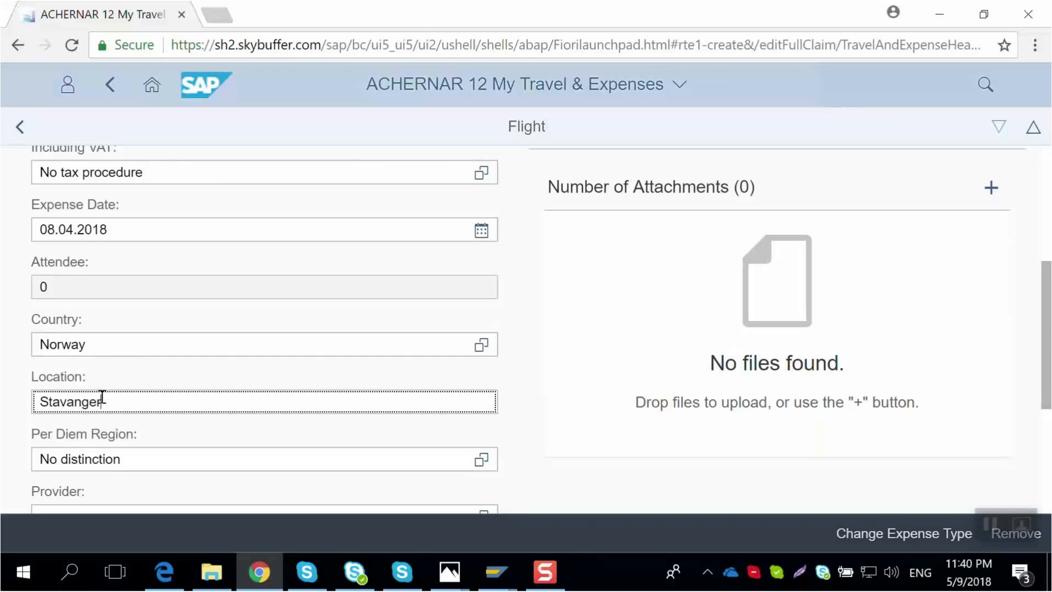
- Expand the booking data and set the departure to Minsk, Belarus
scroll(99, 399, down, 5)
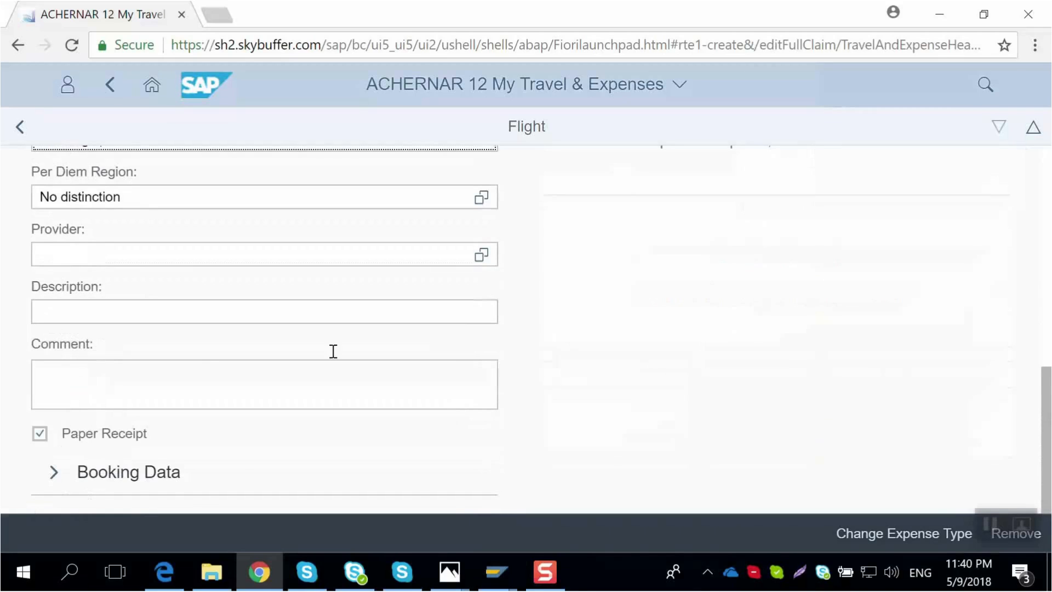
click(149, 472)
click(49, 481)
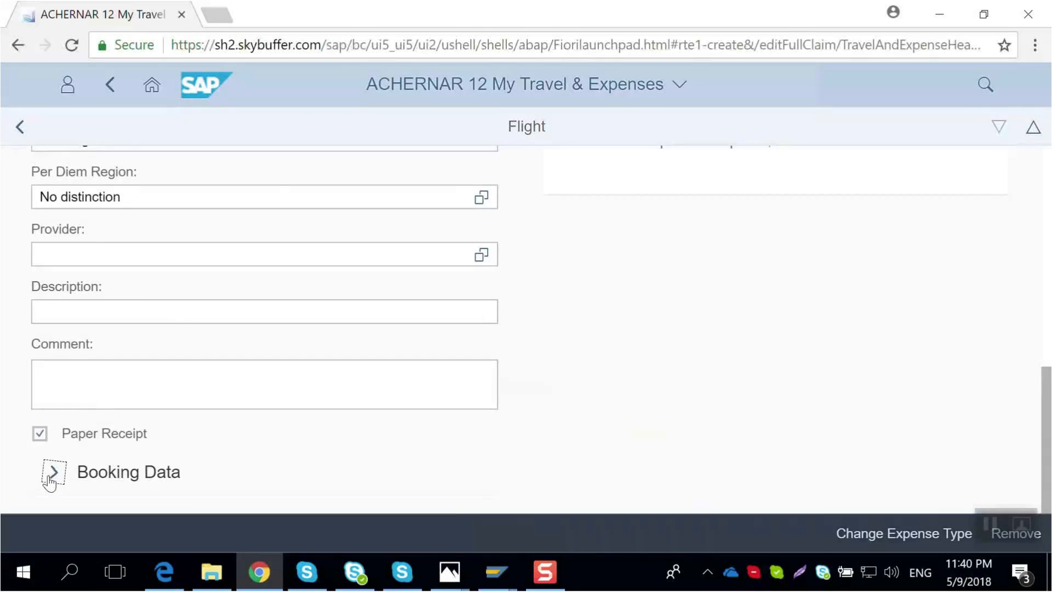
scroll(176, 425, down, 4)
scroll(179, 419, down, 2)
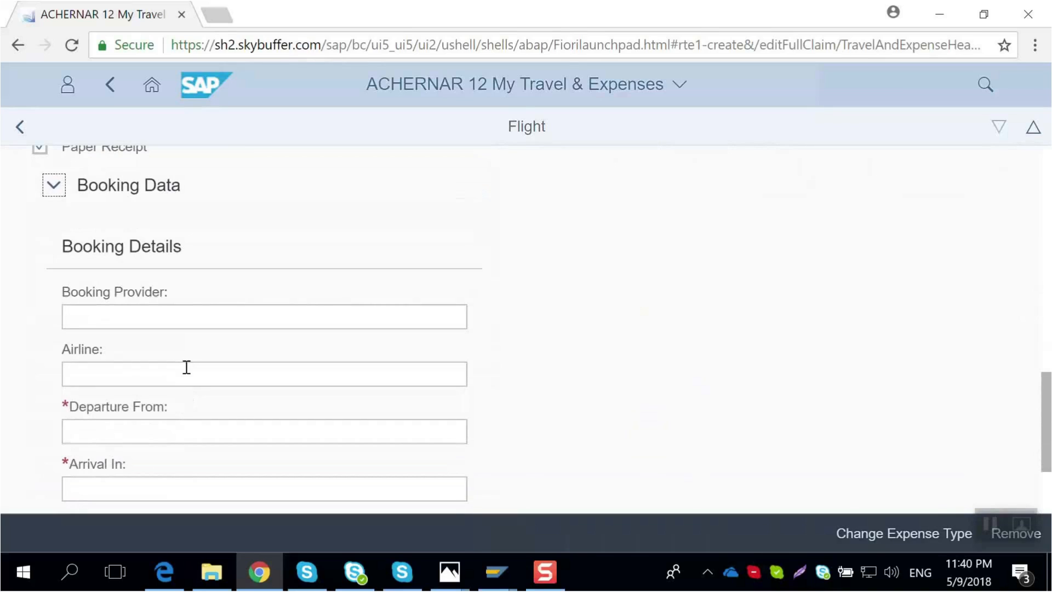
click(151, 427)
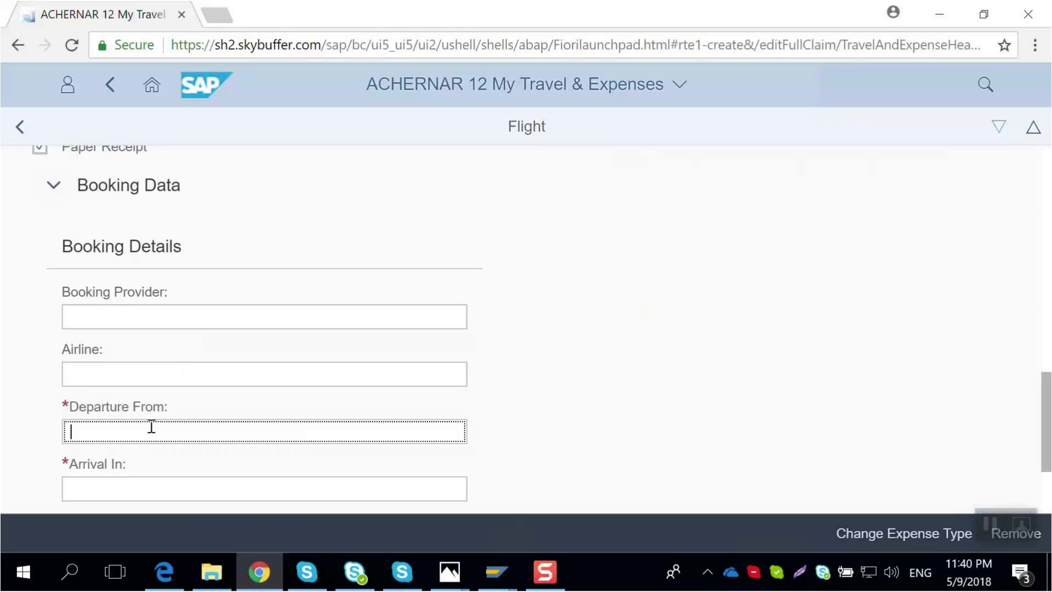
text(Minsk)
click(153, 406)
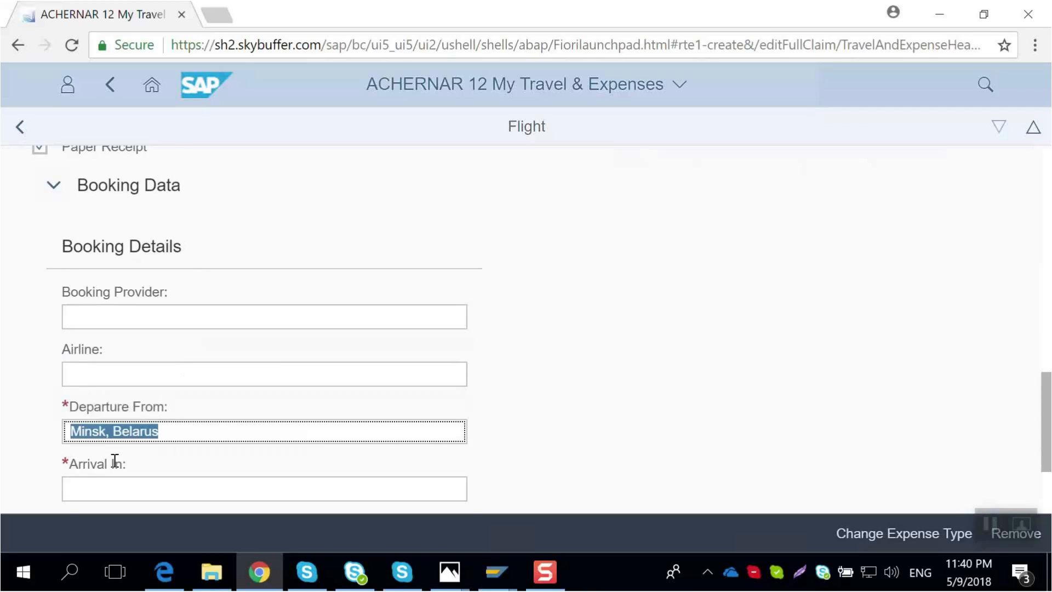
- Set the flight's arrival to Stavanger, Norway
scroll(114, 460, down, 2)
click(119, 395)
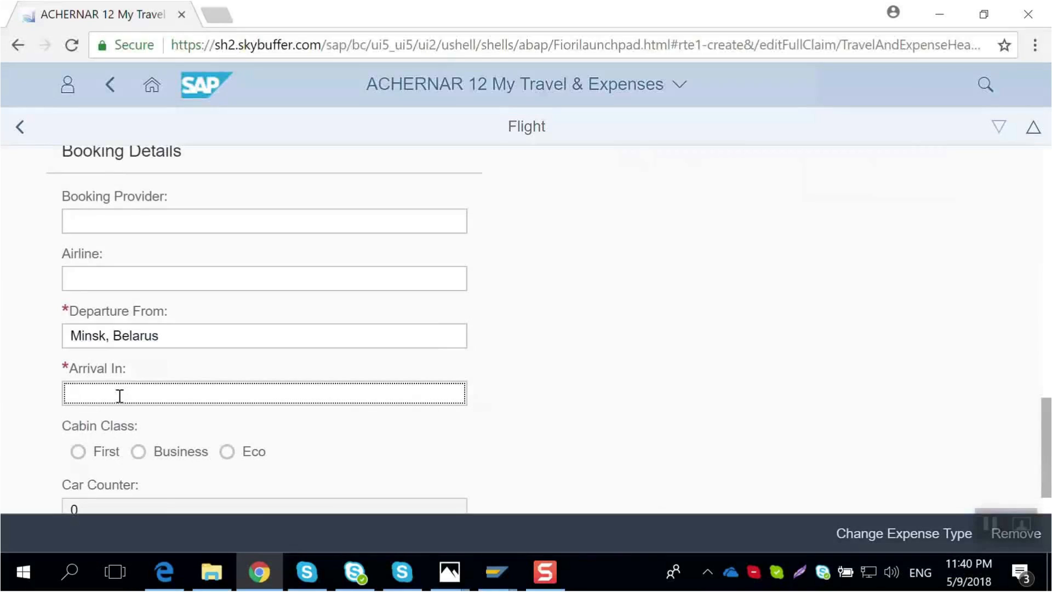
text(Stavan)
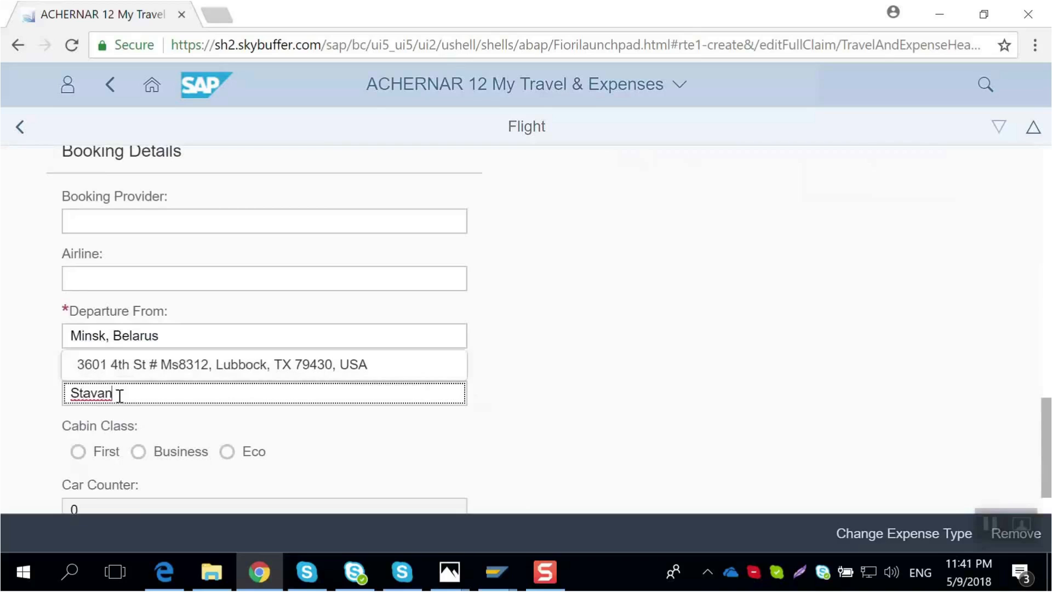
text(ger)
click(143, 376)
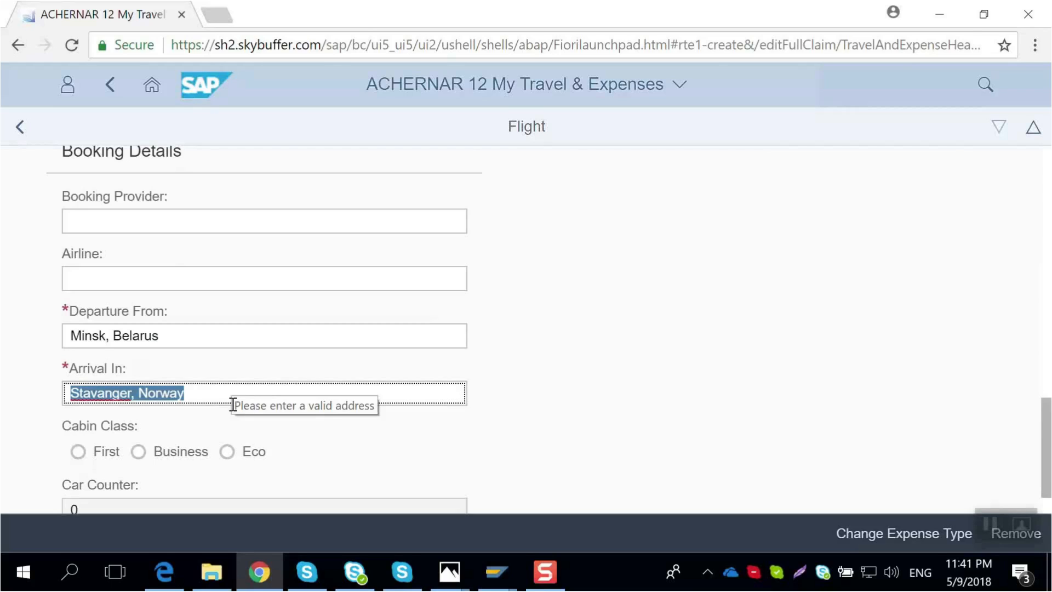
- Change the flight from One Way to Round Trip
scroll(233, 404, up, 15)
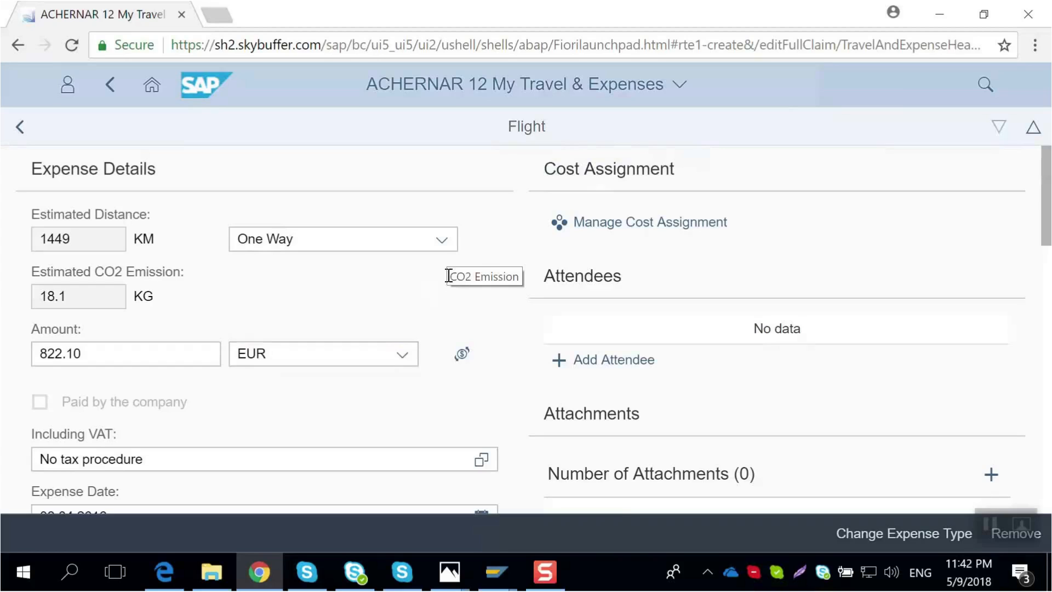
click(445, 243)
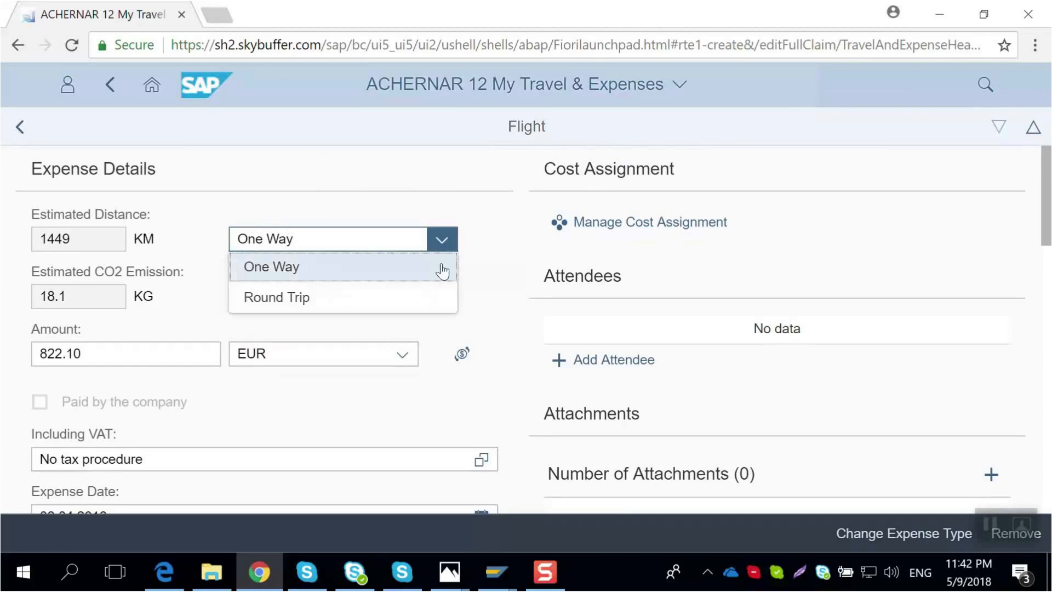
click(419, 302)
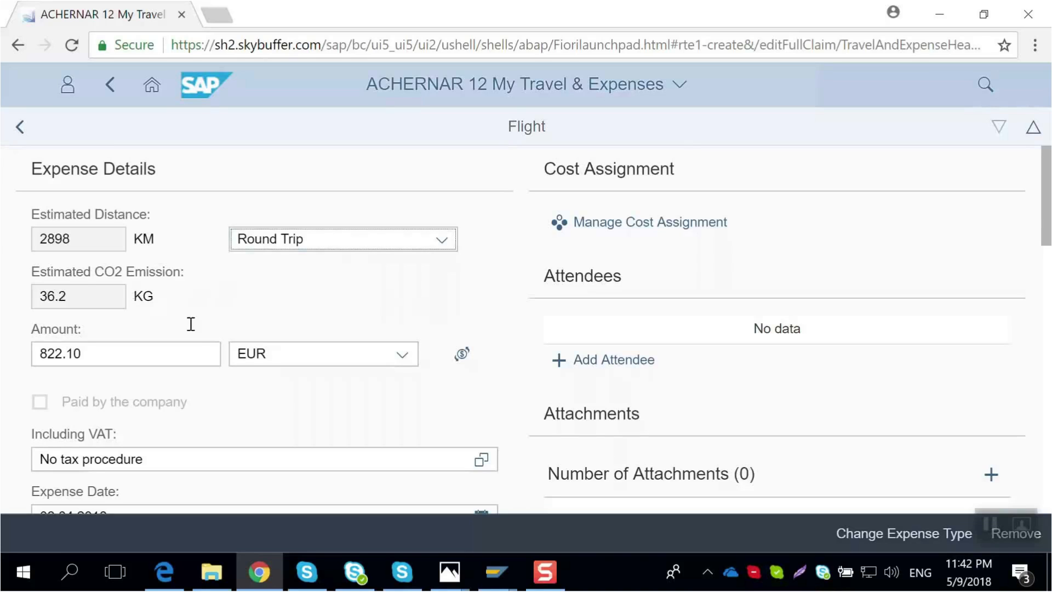
- Attach Flight Receipt.pdf from the RTE2 Report folder to the flight expense
scroll(675, 356, down, 3)
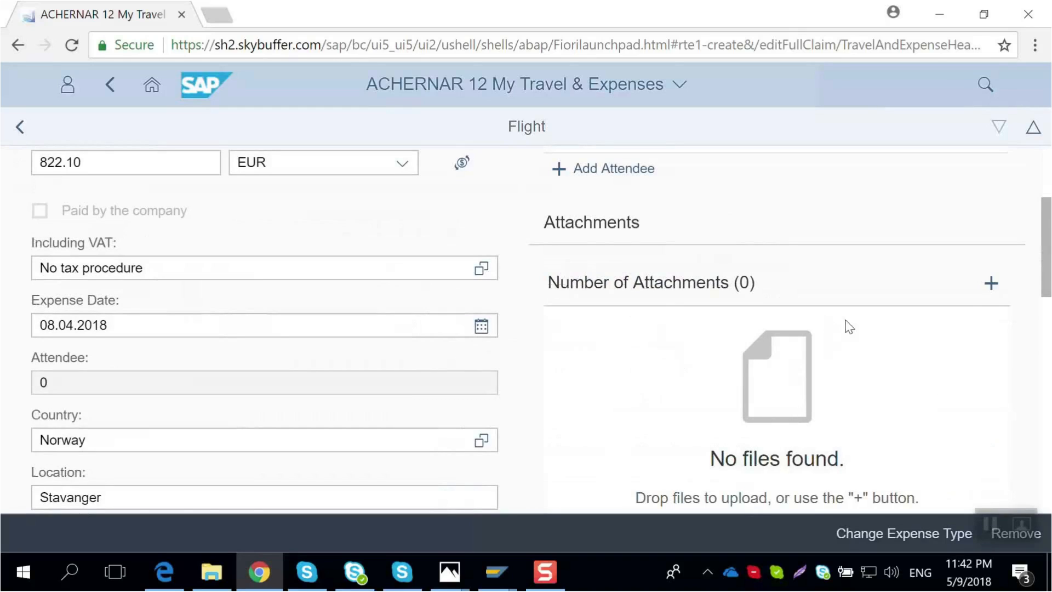
click(992, 288)
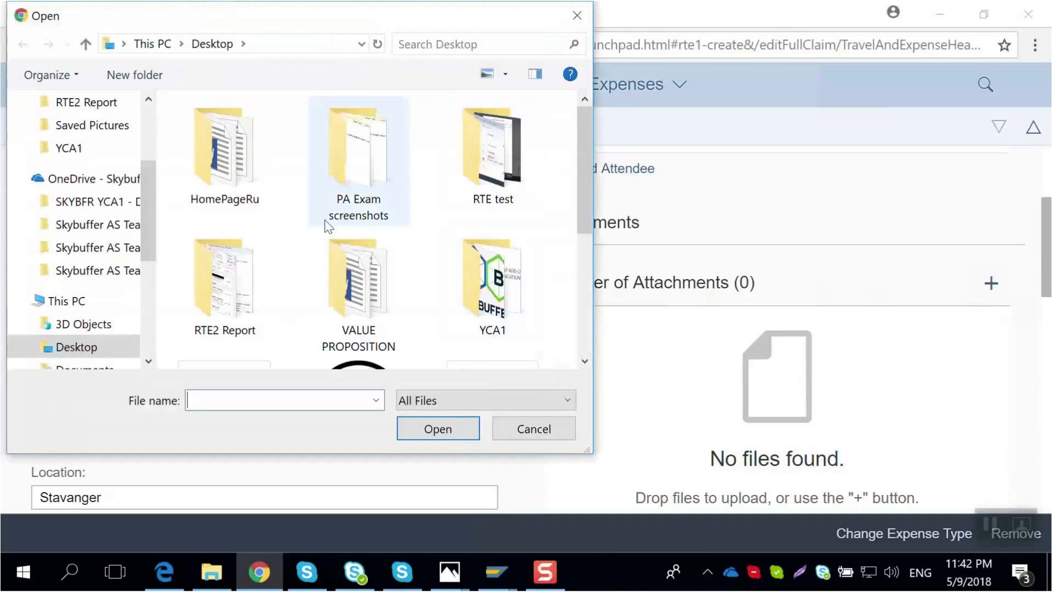
scroll(327, 229, down, 3)
scroll(323, 238, up, 3)
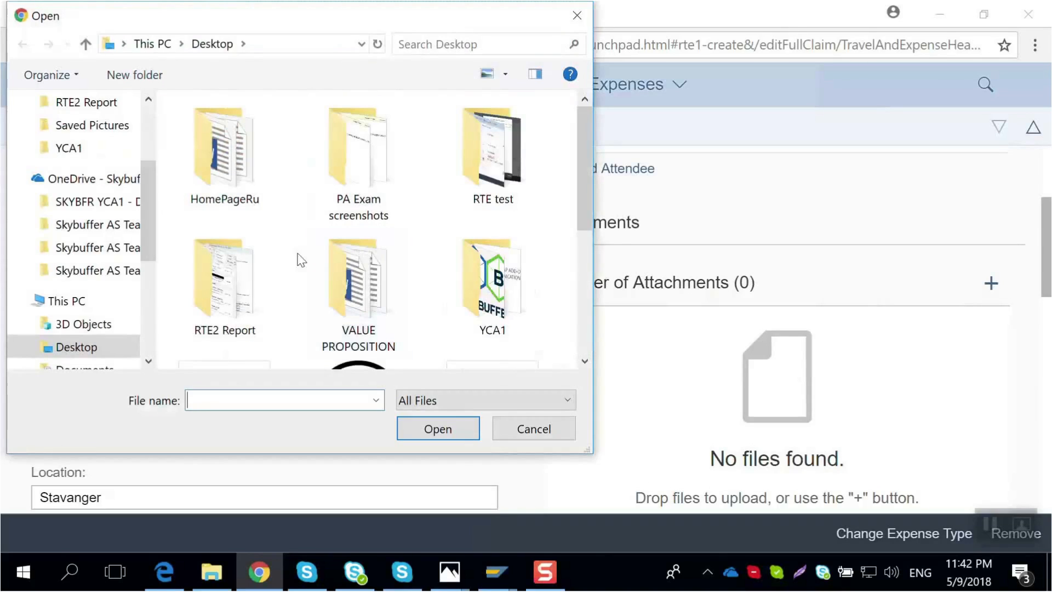
double_click(234, 277)
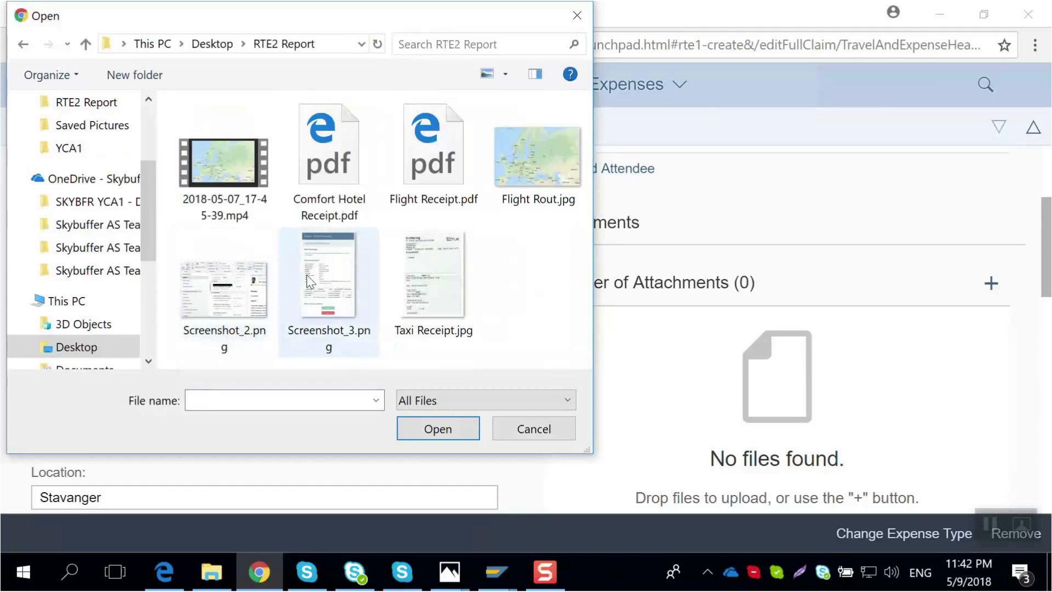
click(427, 163)
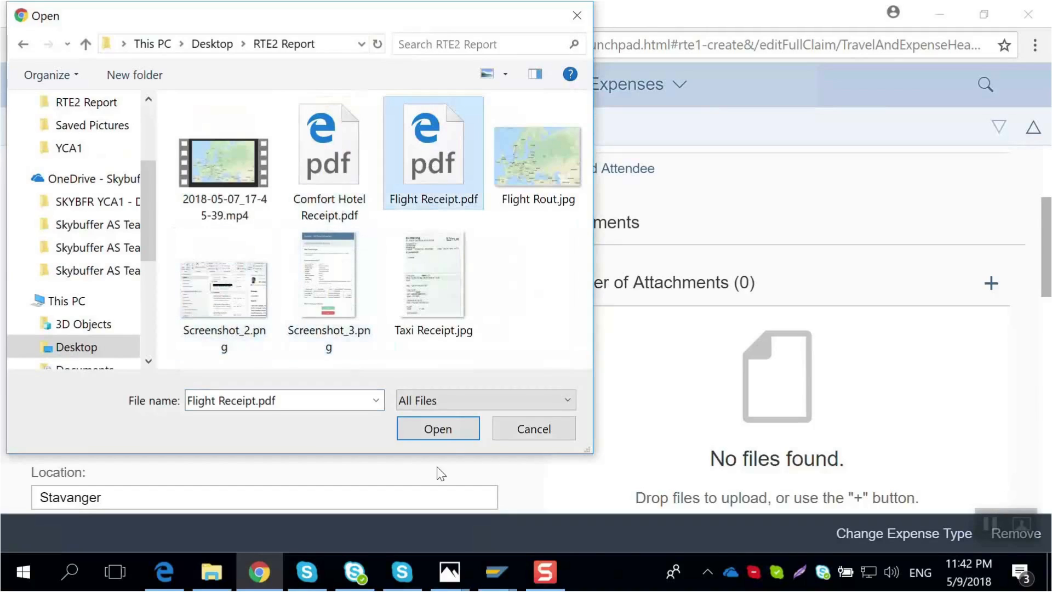
click(442, 427)
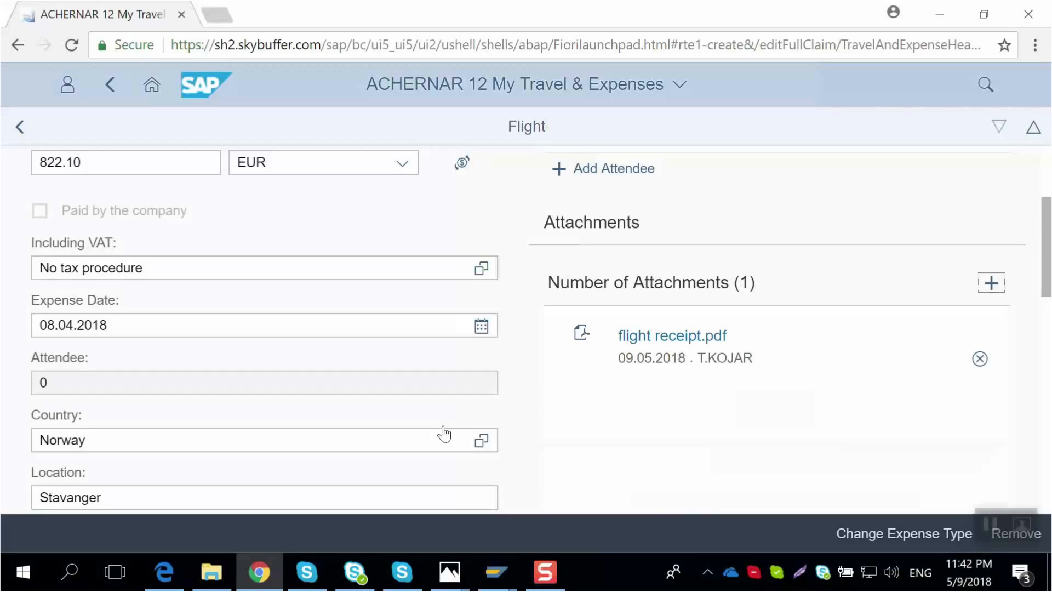
- Open the attached flight receipt to review its booking details, then return to the expense
click(682, 335)
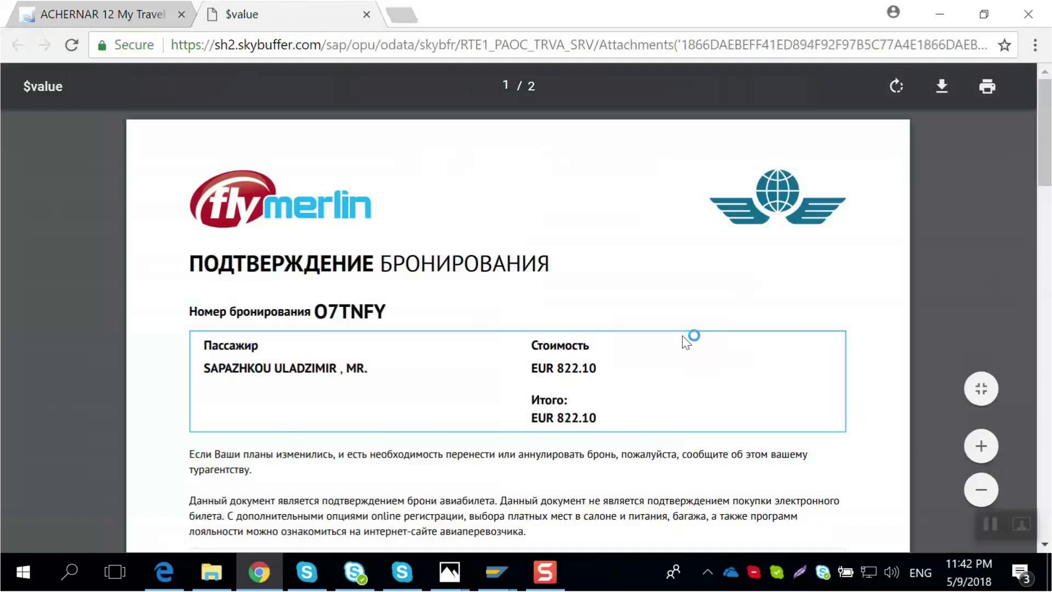
scroll(662, 383, down, 5)
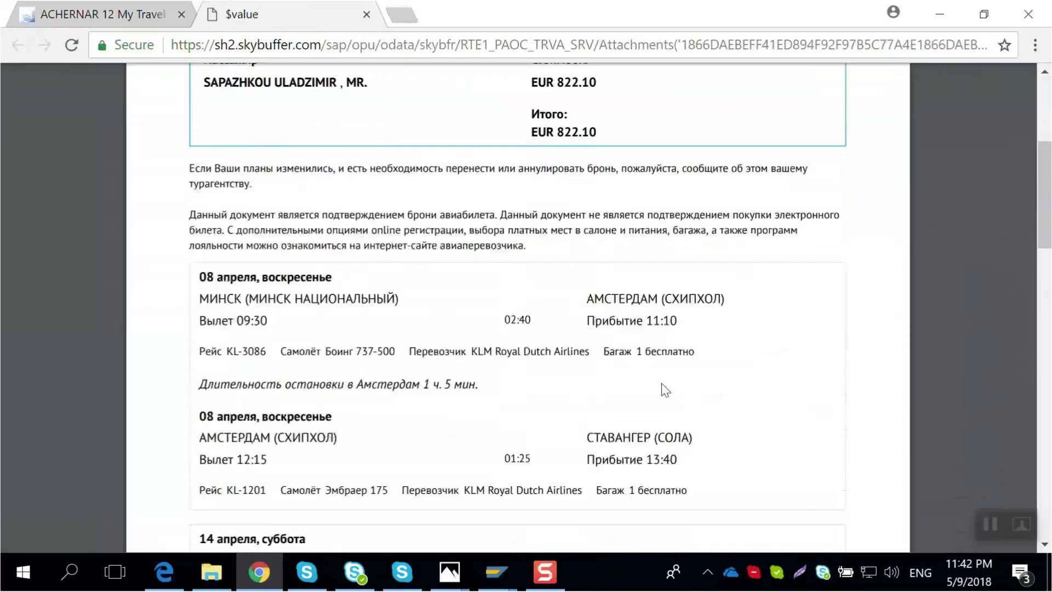
scroll(661, 383, down, 8)
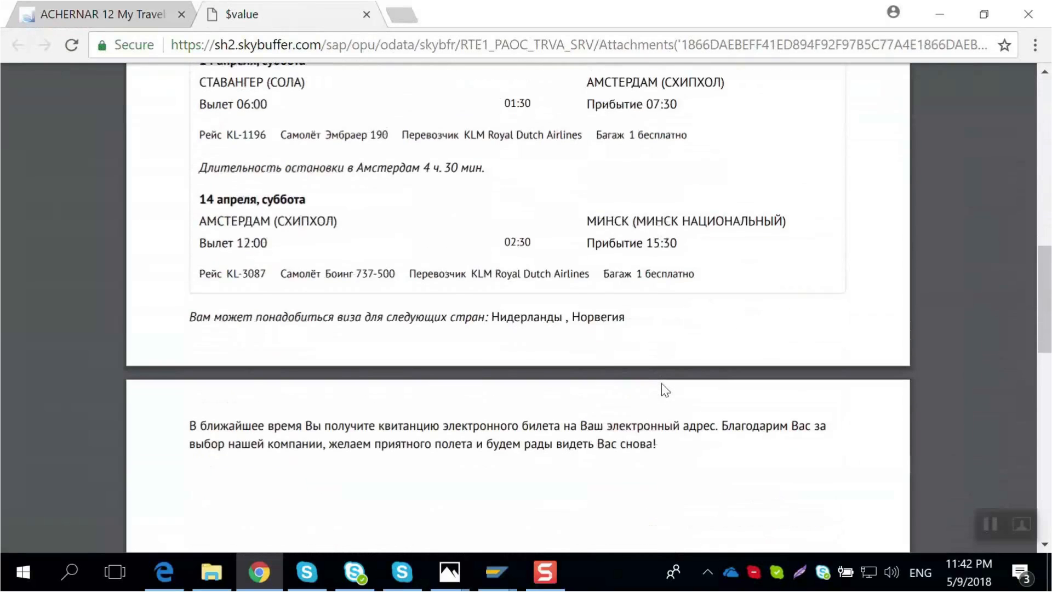
scroll(662, 383, up, 13)
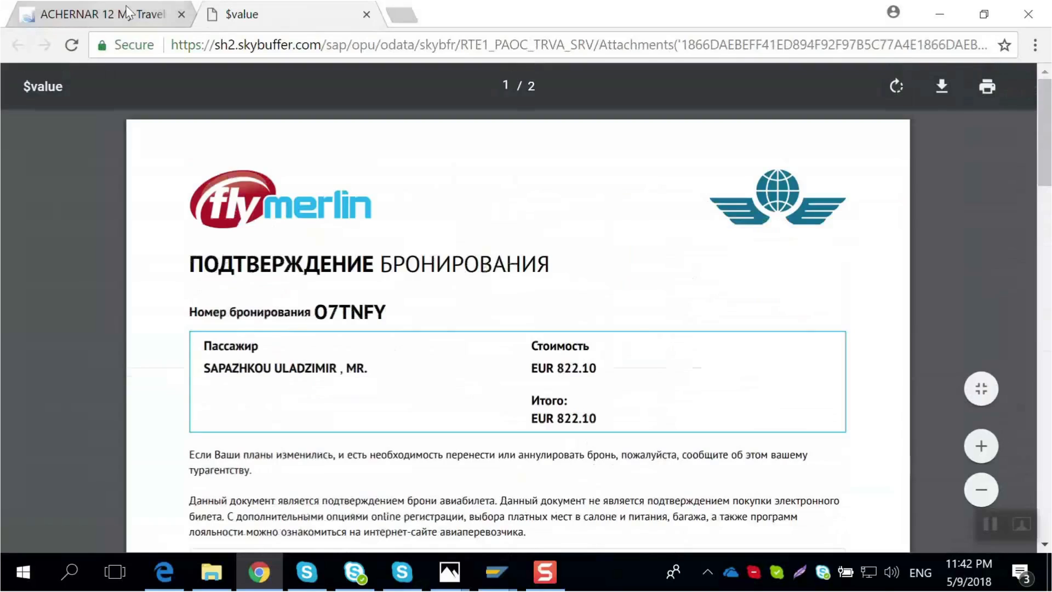
click(126, 12)
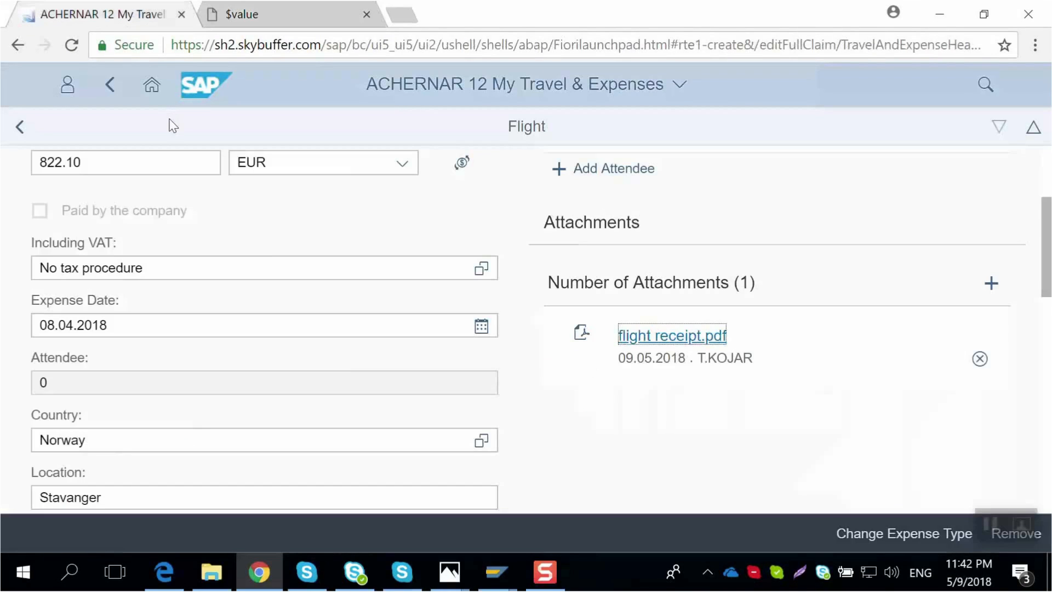
- Return to the report and calculate the total reimbursement amount
scroll(148, 312, up, 4)
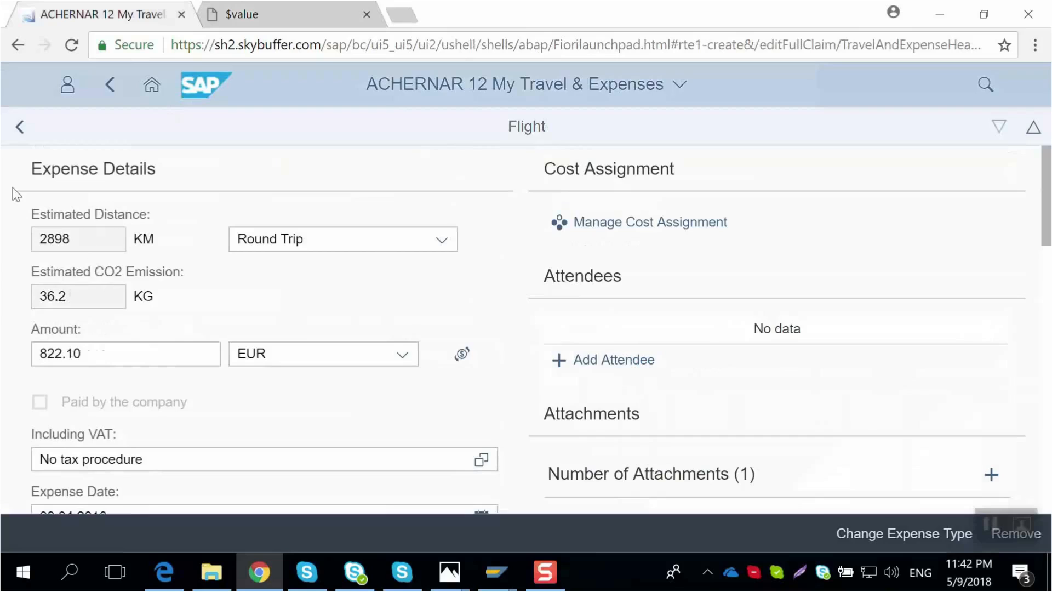
click(20, 127)
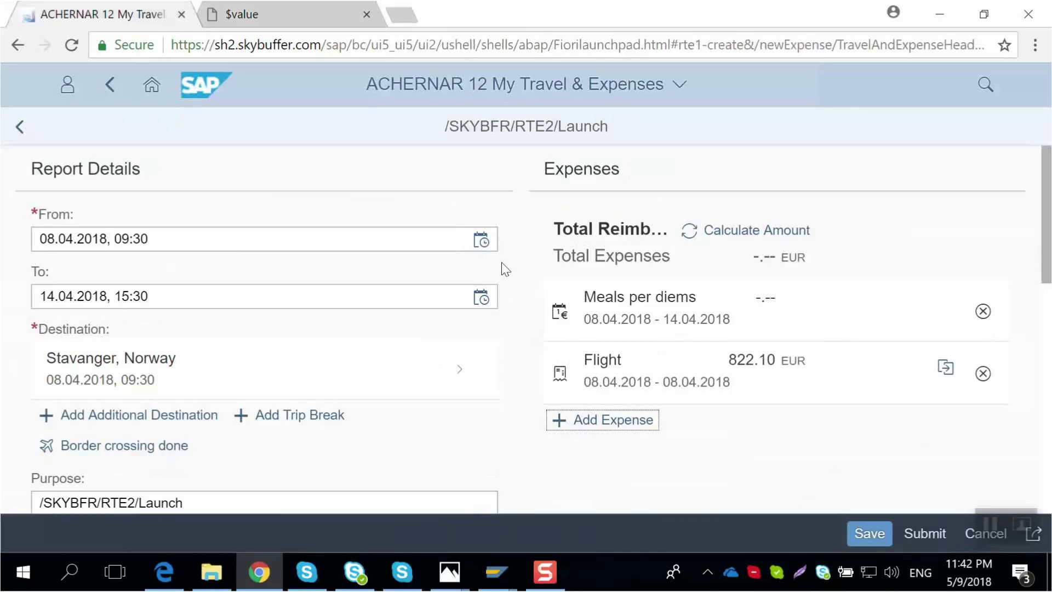
click(760, 236)
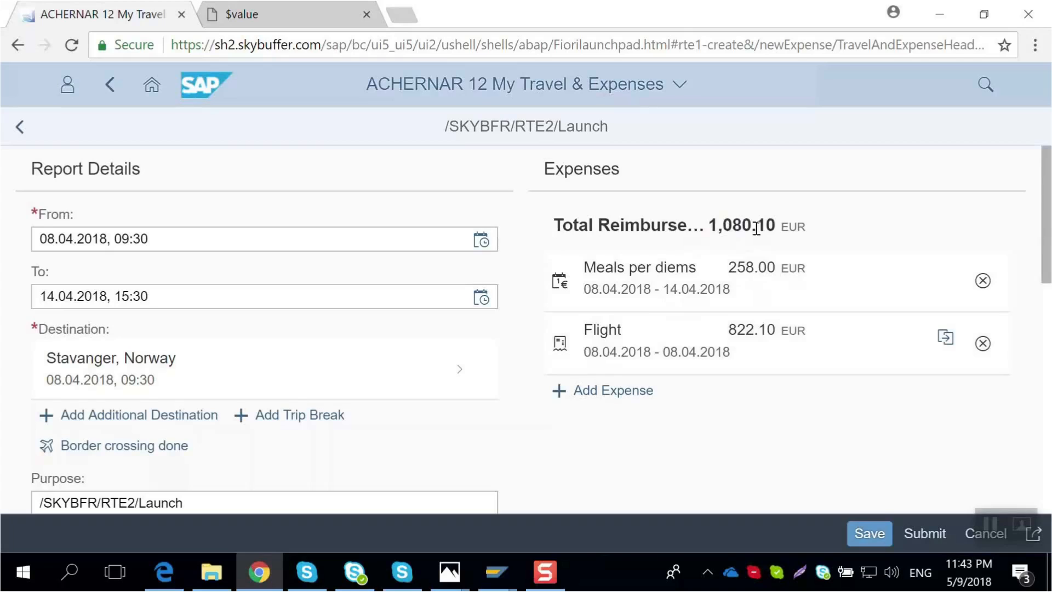
- Add a new Taxi expense to the report
scroll(589, 311, down, 2)
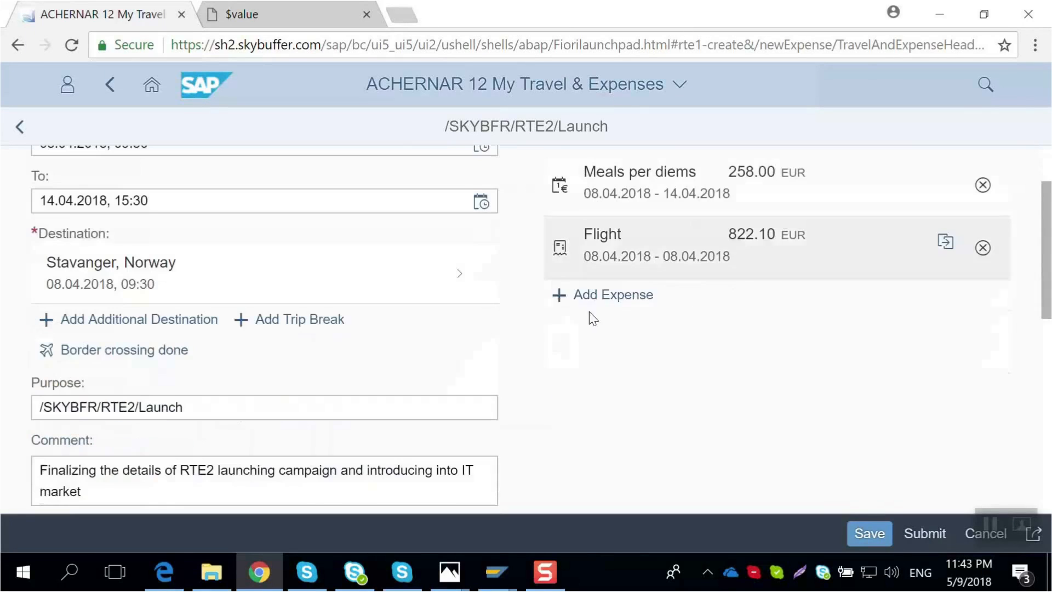
click(614, 297)
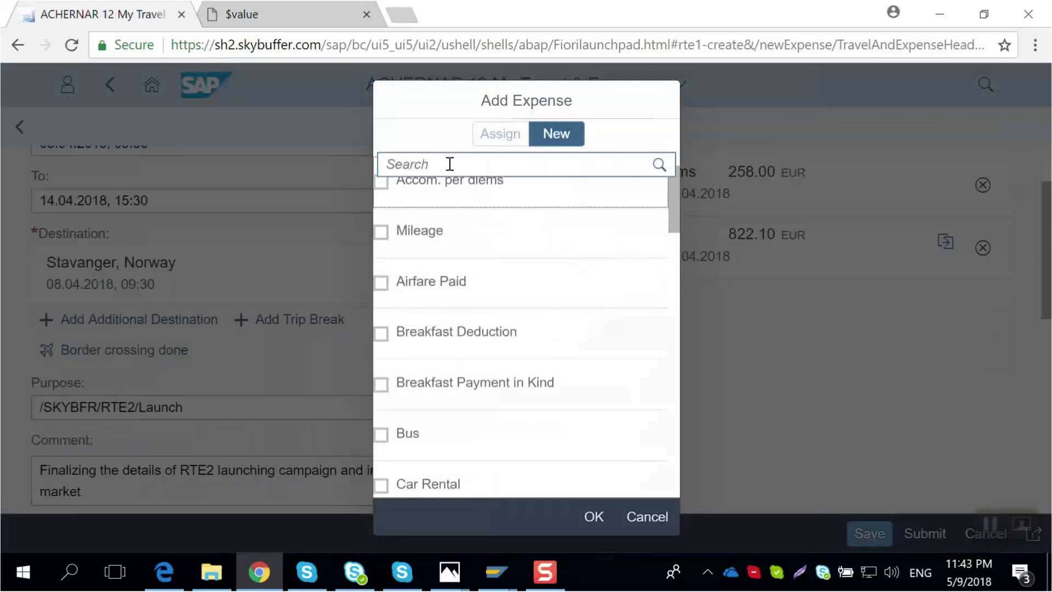
click(449, 164)
text(Taxi)
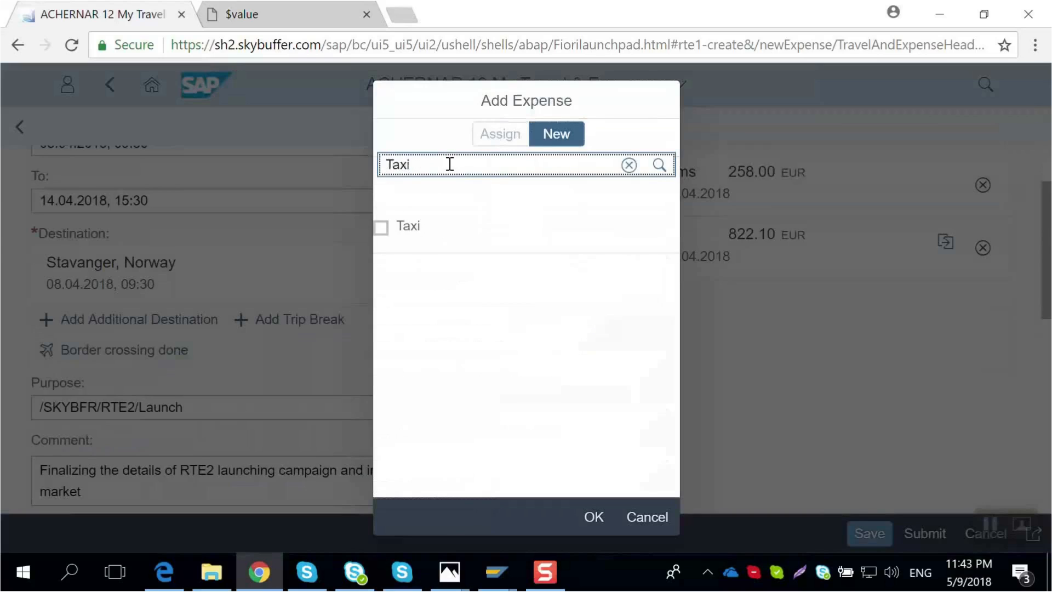
click(400, 240)
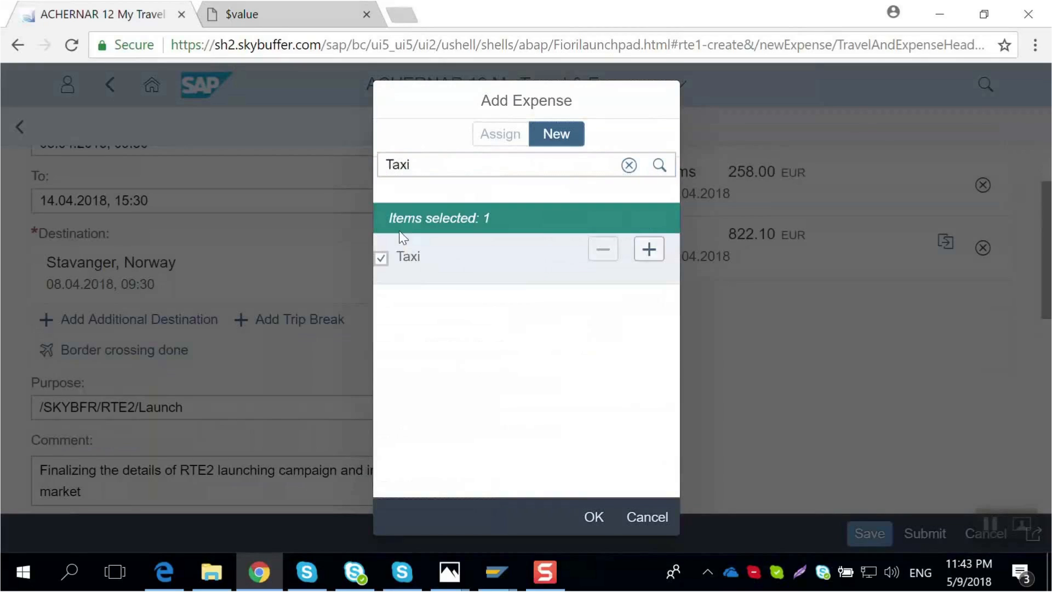
click(601, 522)
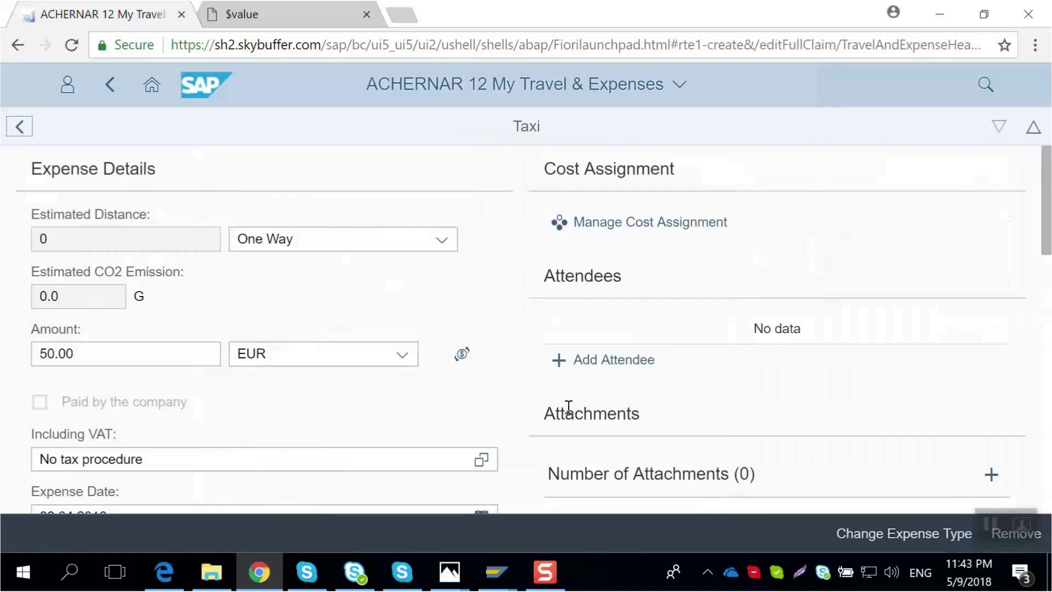
- Set the taxi amount to 410.00 and its currency to NOK - Norwegian Krone
click(120, 354)
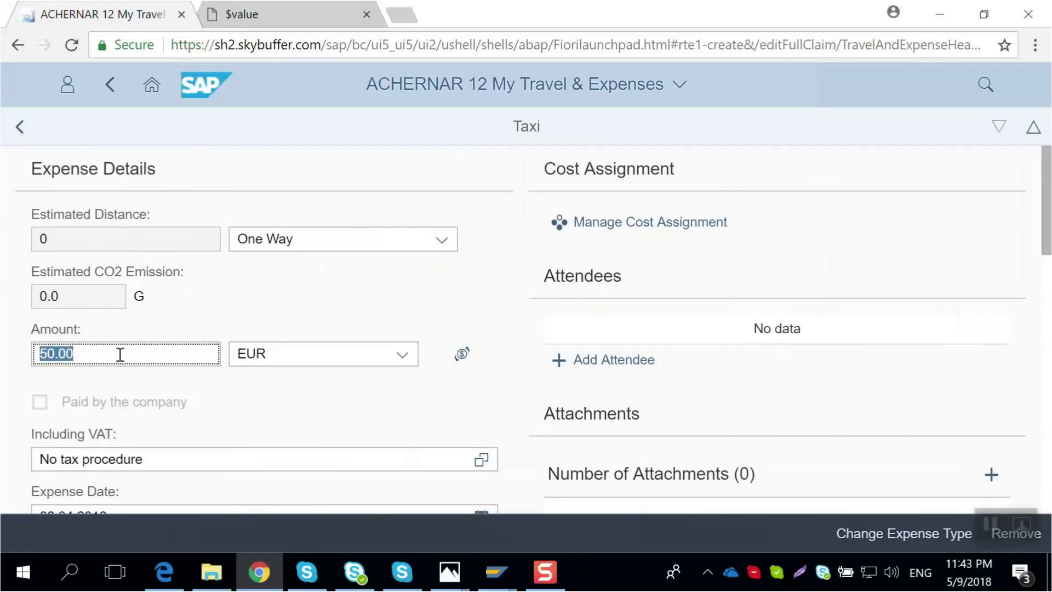
text(419)
key(BackSpace)
text(0)
click(409, 354)
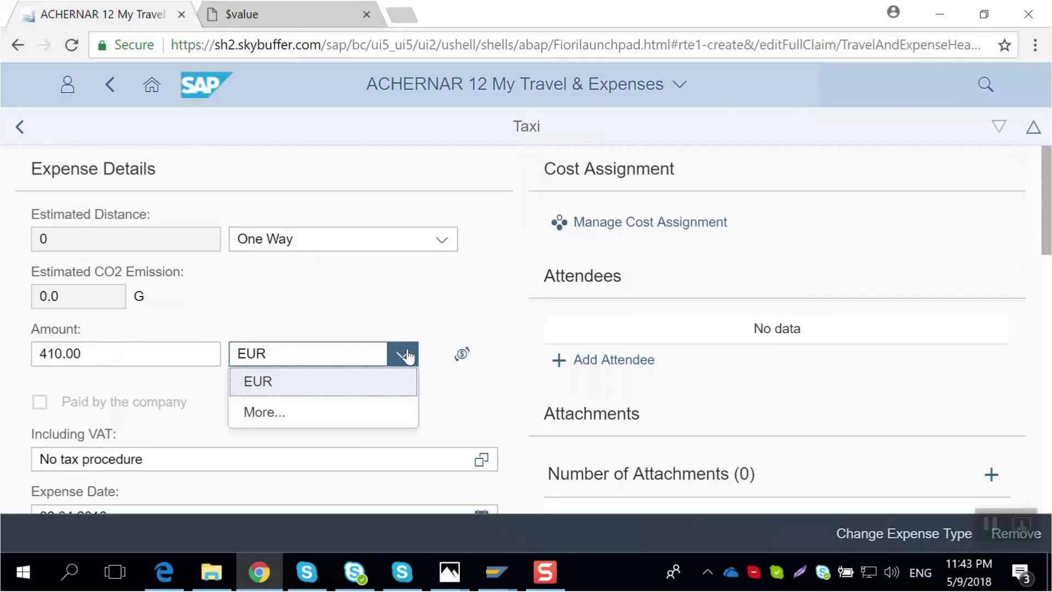
click(365, 418)
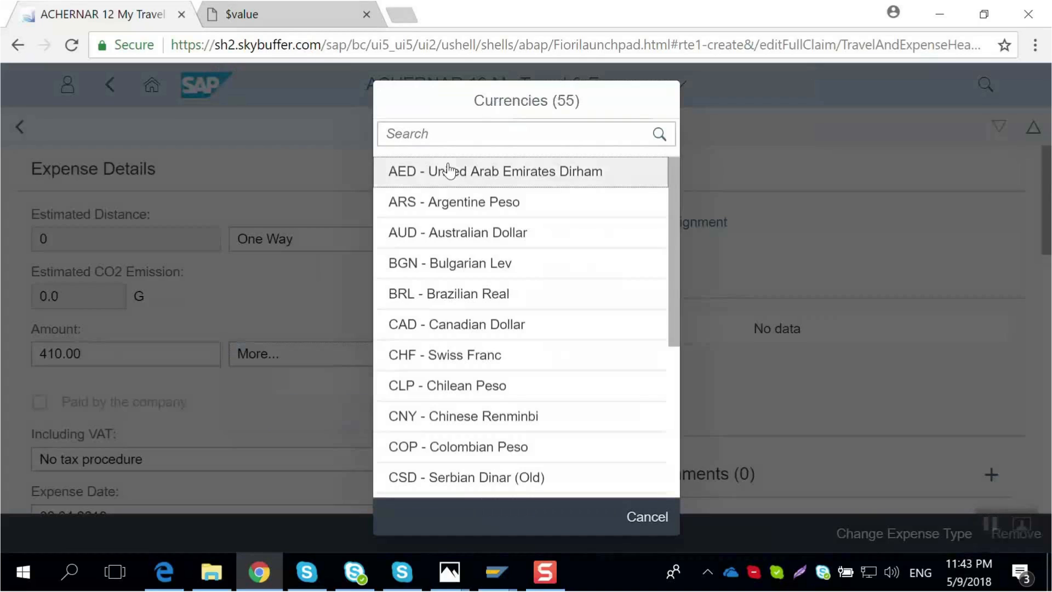
scroll(504, 235, down, 5)
scroll(509, 237, down, 2)
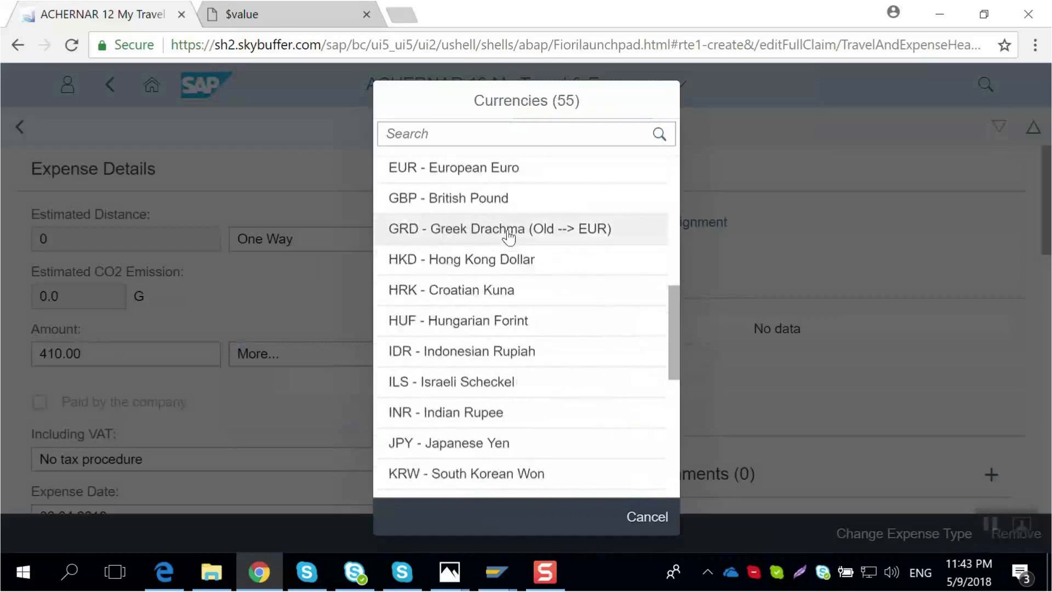
scroll(508, 237, down, 5)
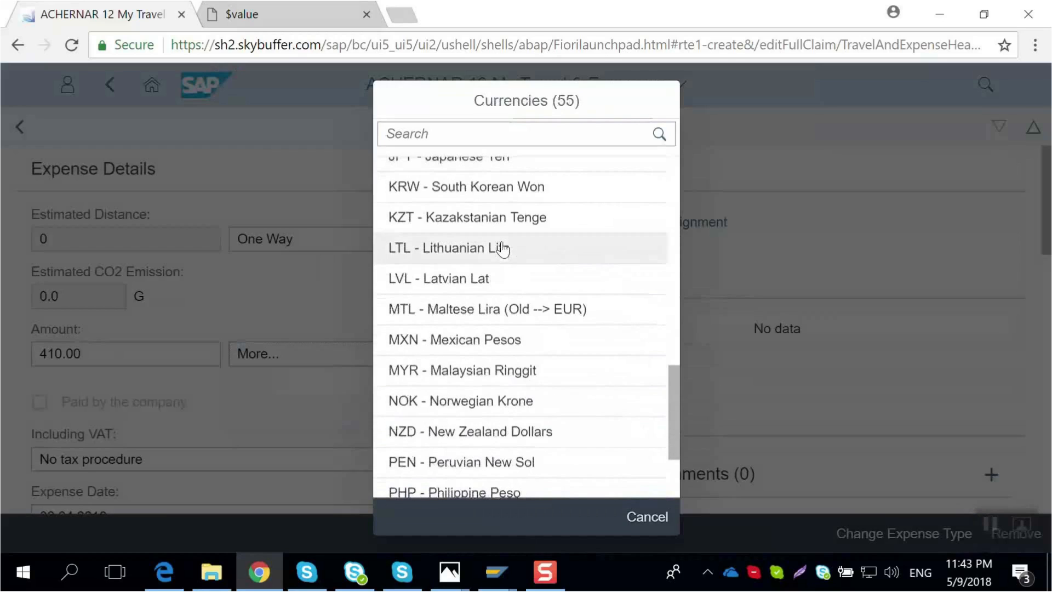
click(452, 408)
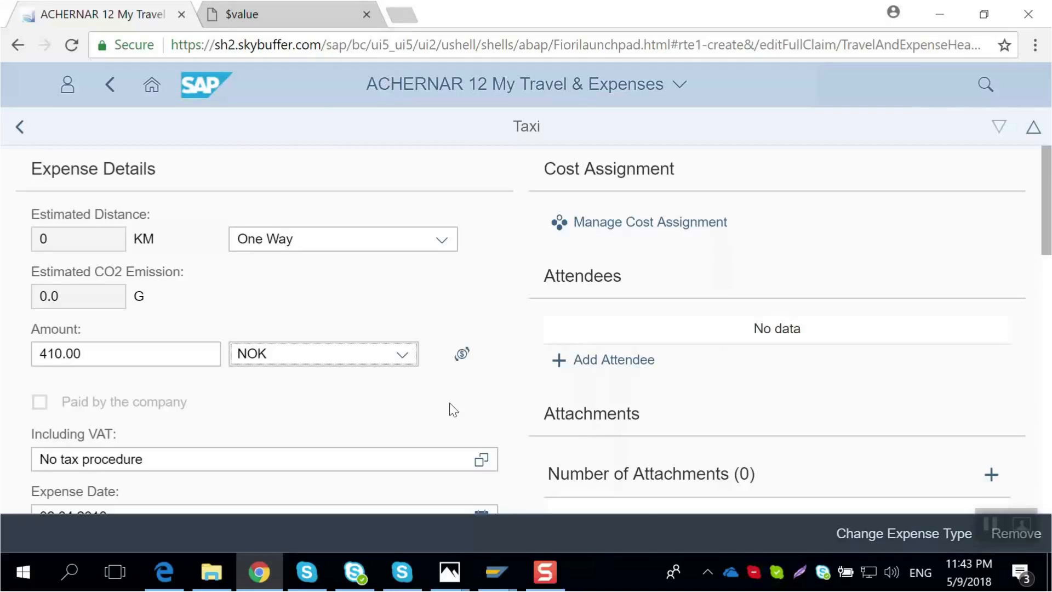
- Set the taxi expense's location to Stavanger
scroll(452, 409, down, 3)
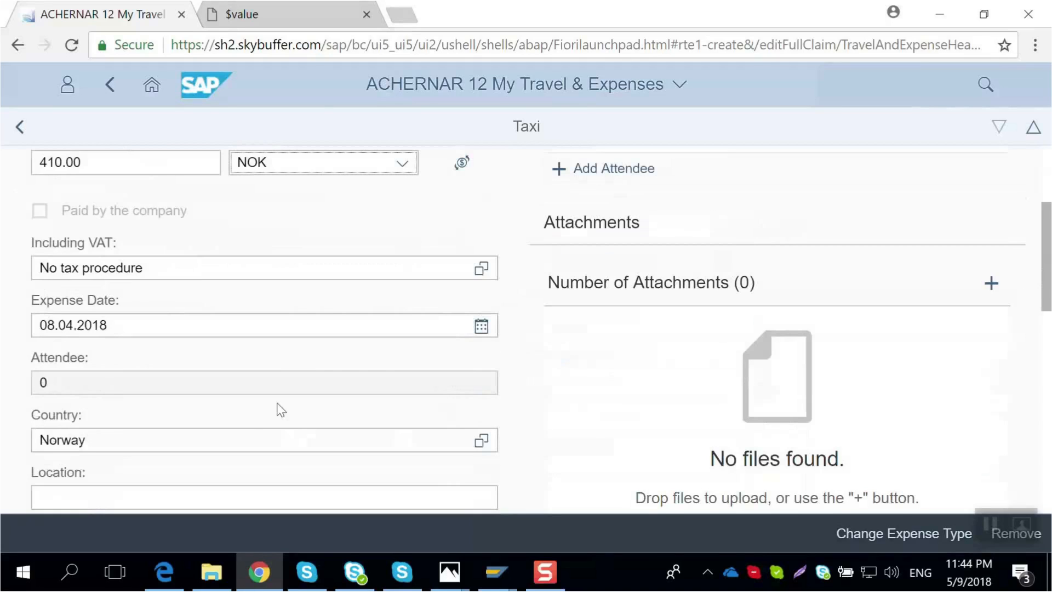
scroll(249, 432, down, 2)
click(237, 410)
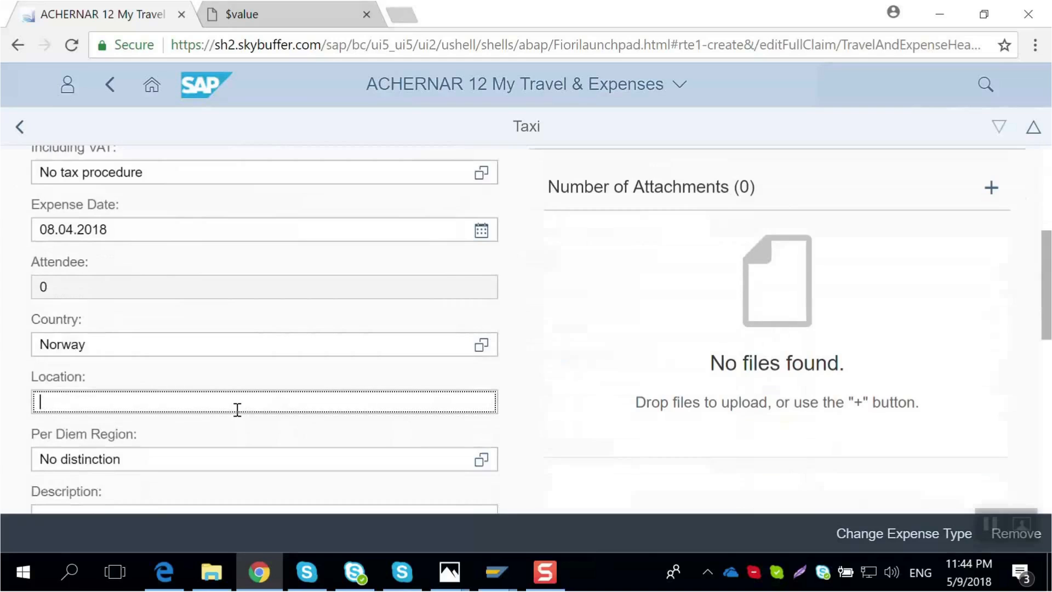
text(Stavanger)
- Set the taxi's departure to Stavanger Airport (SVG), Flyplassvegen 230, 4055 Sola, Norway in the booking data
scroll(237, 409, down, 6)
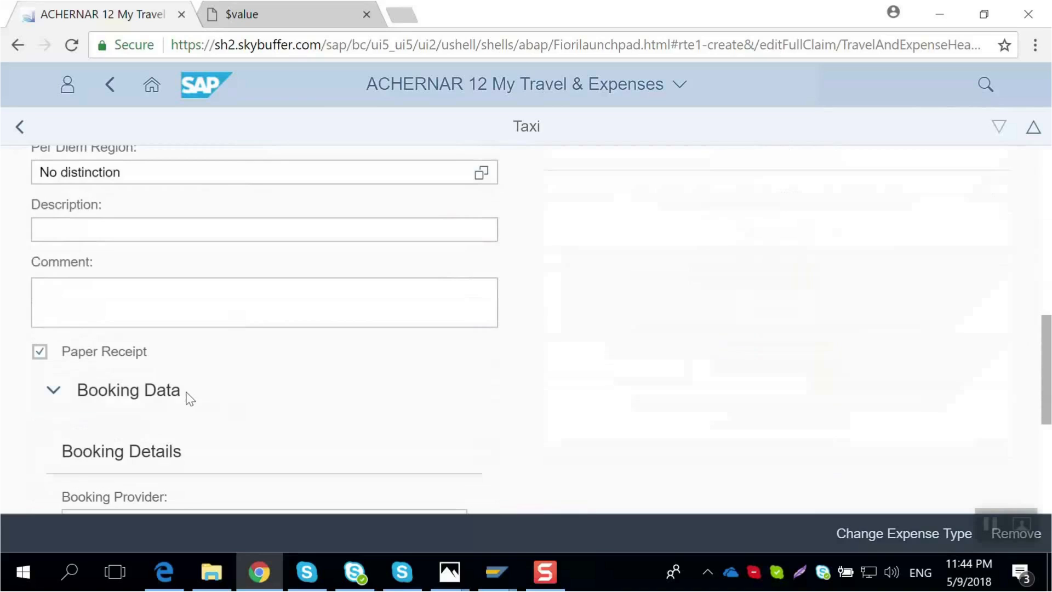
scroll(189, 398, down, 4)
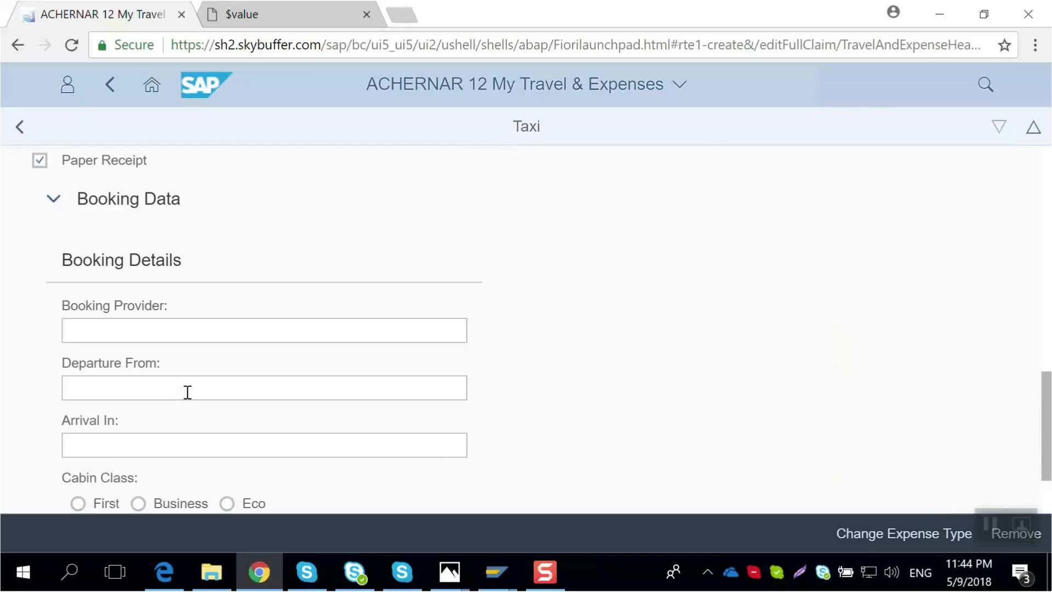
click(186, 390)
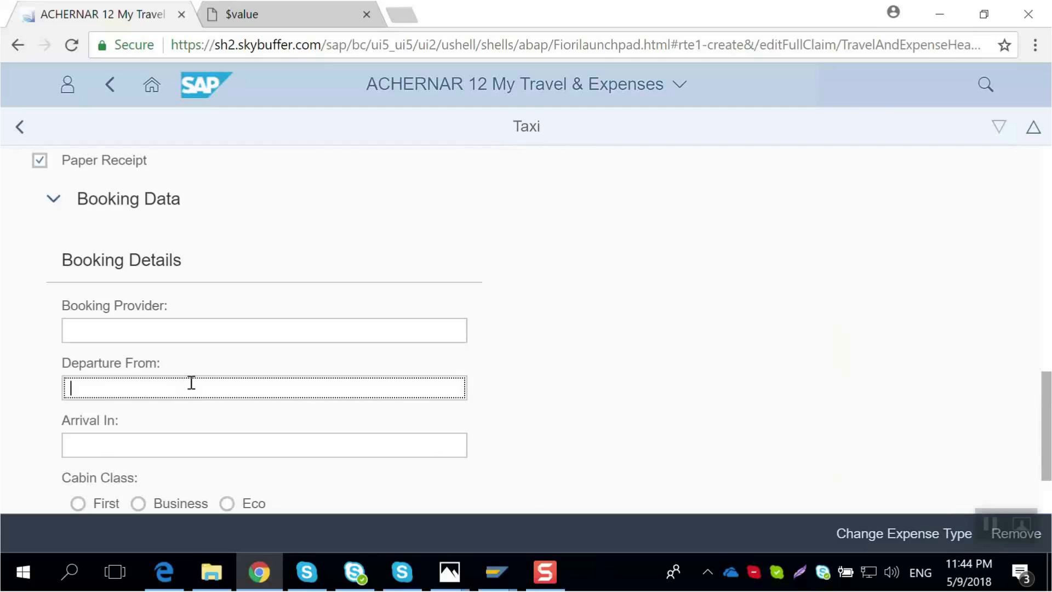
text(Stavanger)
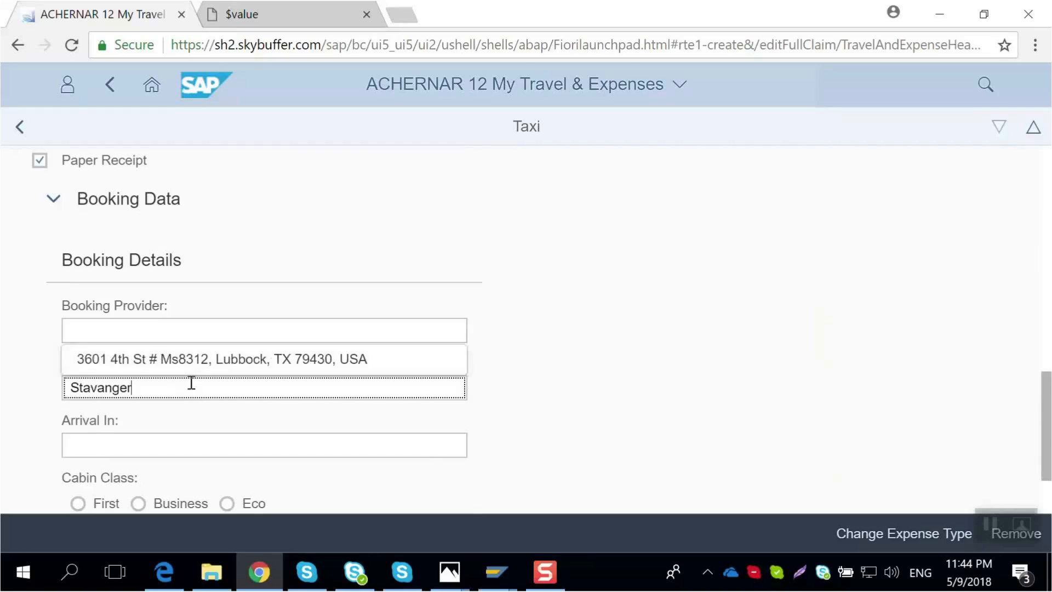
text( Airpor)
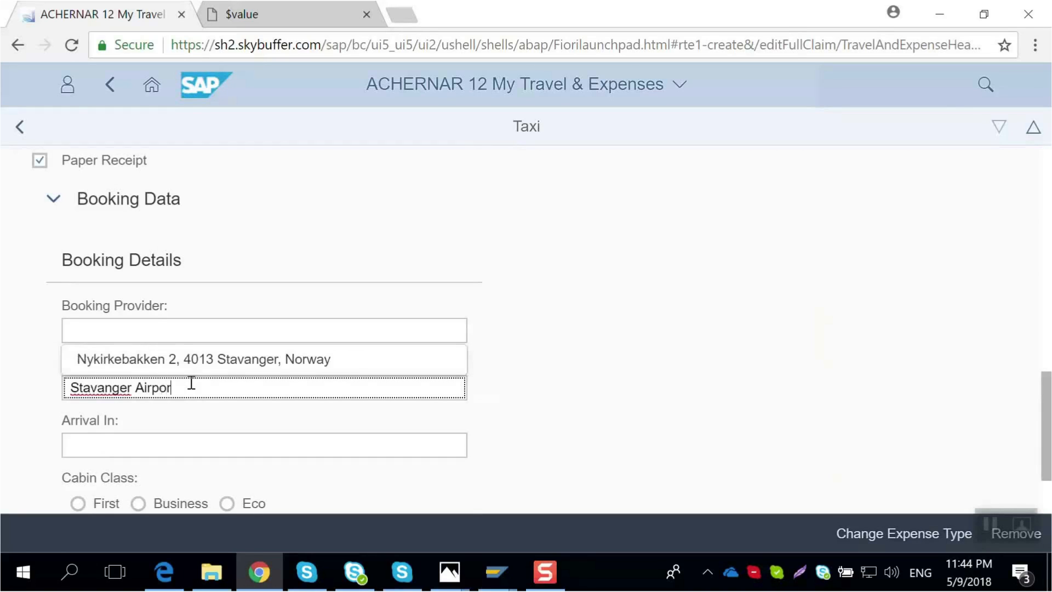
text(t)
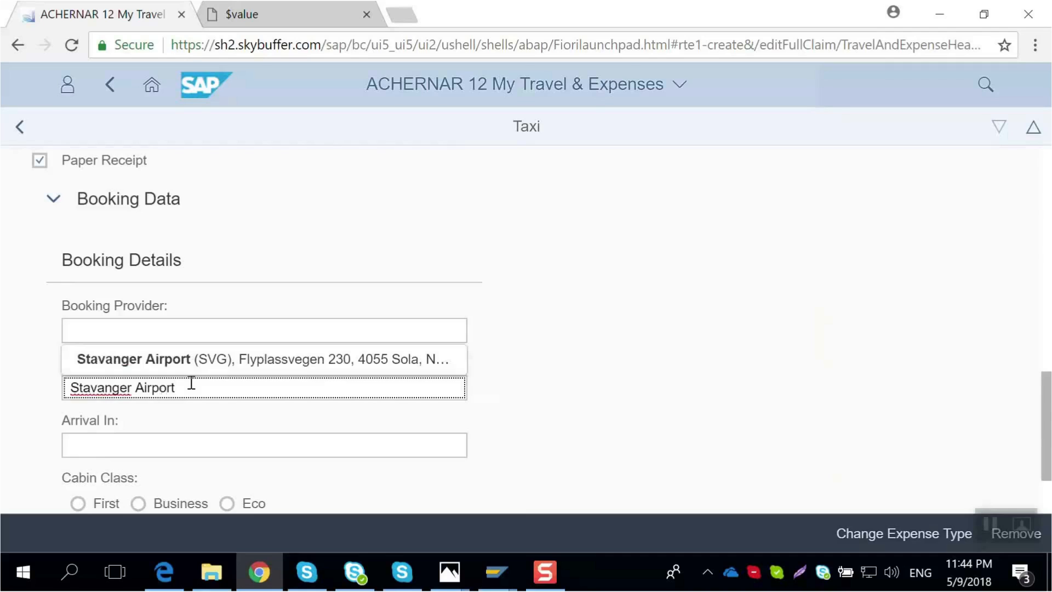
click(203, 362)
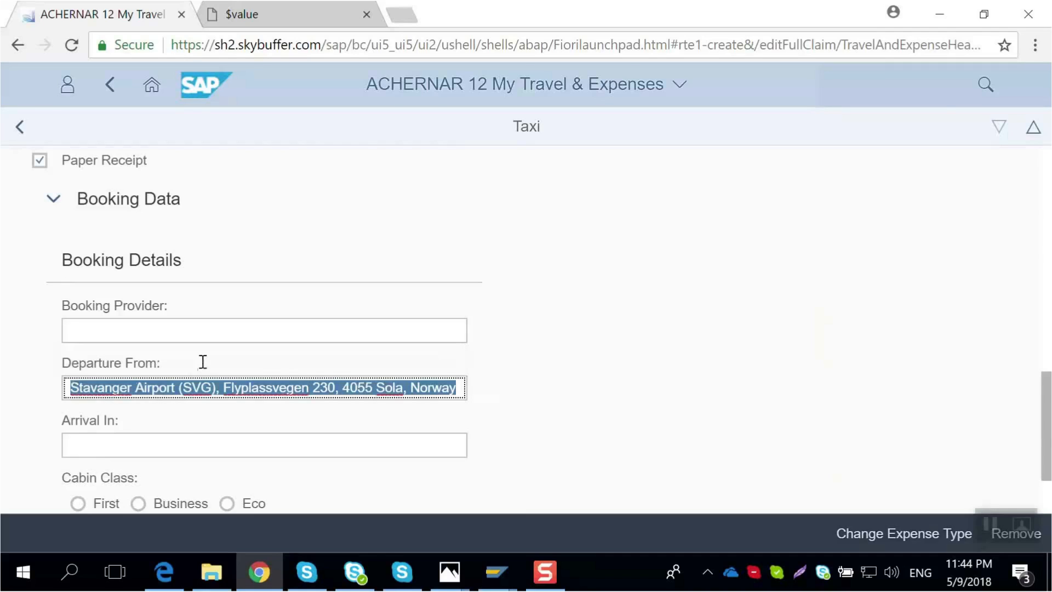
- Set the taxi's arrival to Comfort Hotel Stavanger, choosing the address Klubbgata 3, 4013 Stavanger, Norway
click(169, 451)
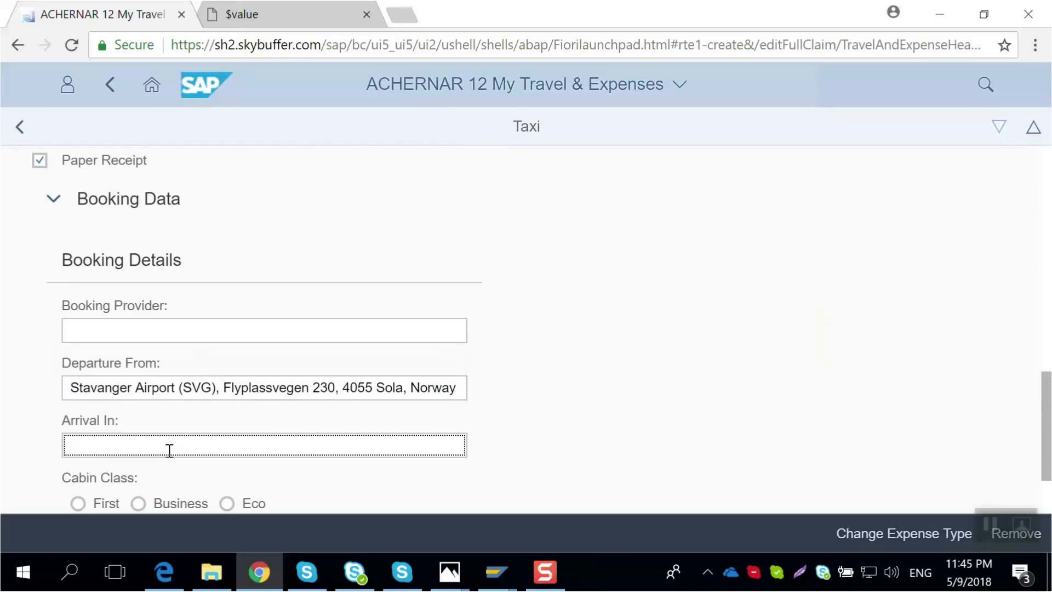
text(Comfort )
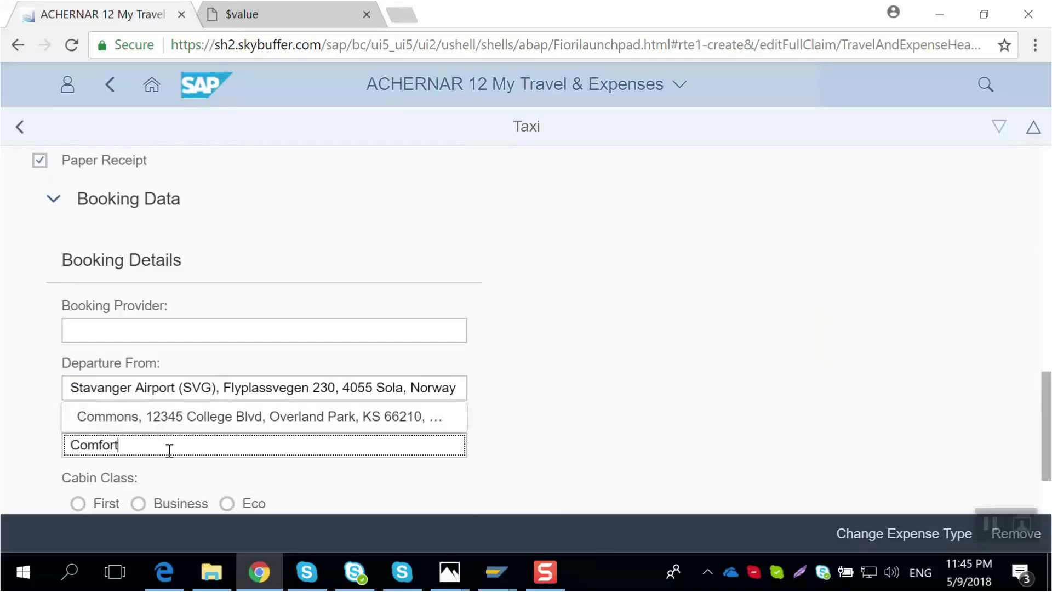
text(H)
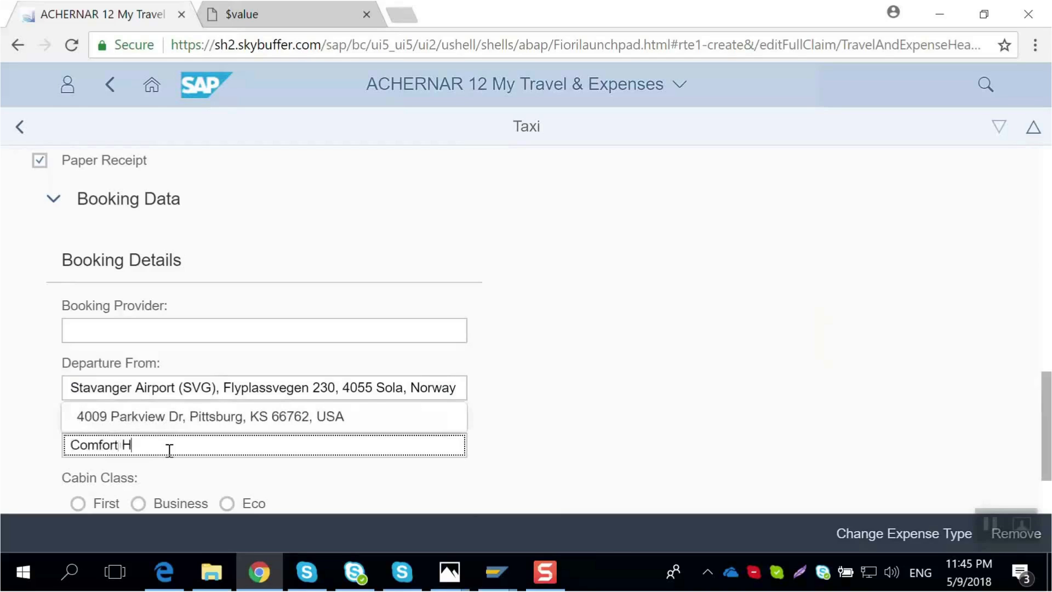
text(otel S)
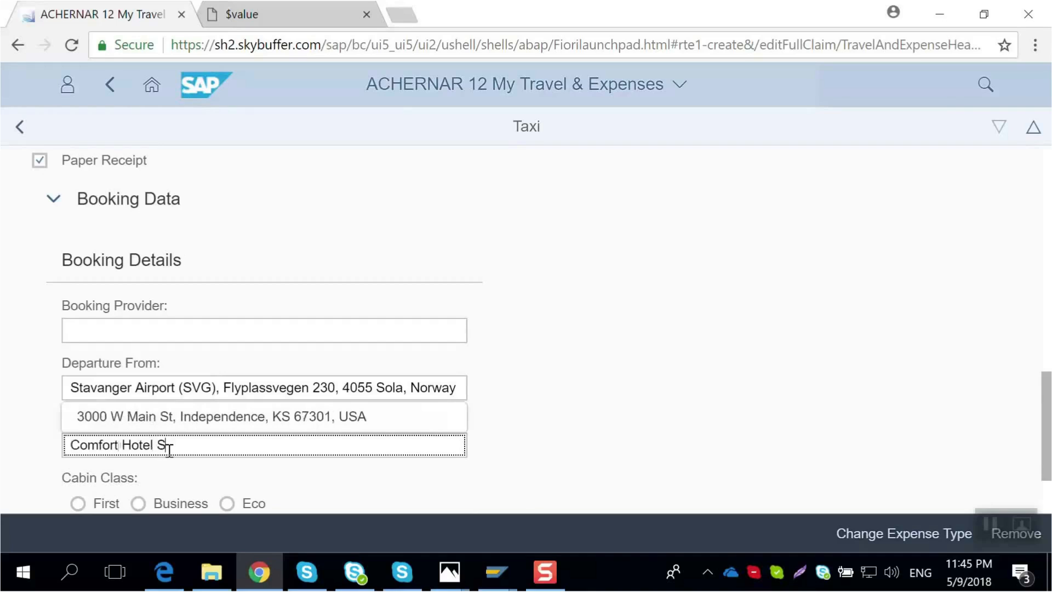
text(tavanger)
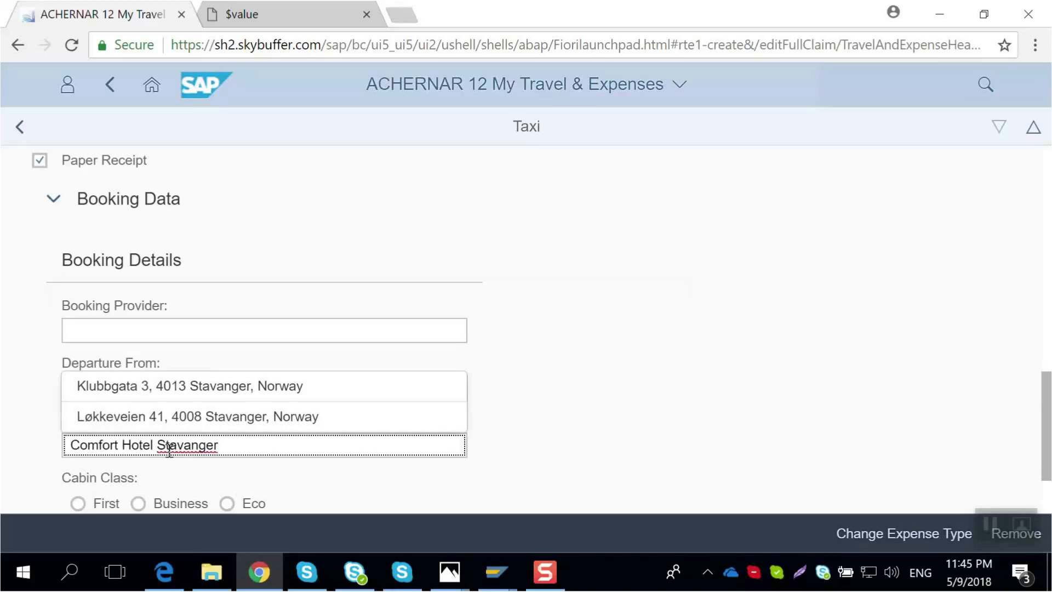
click(189, 386)
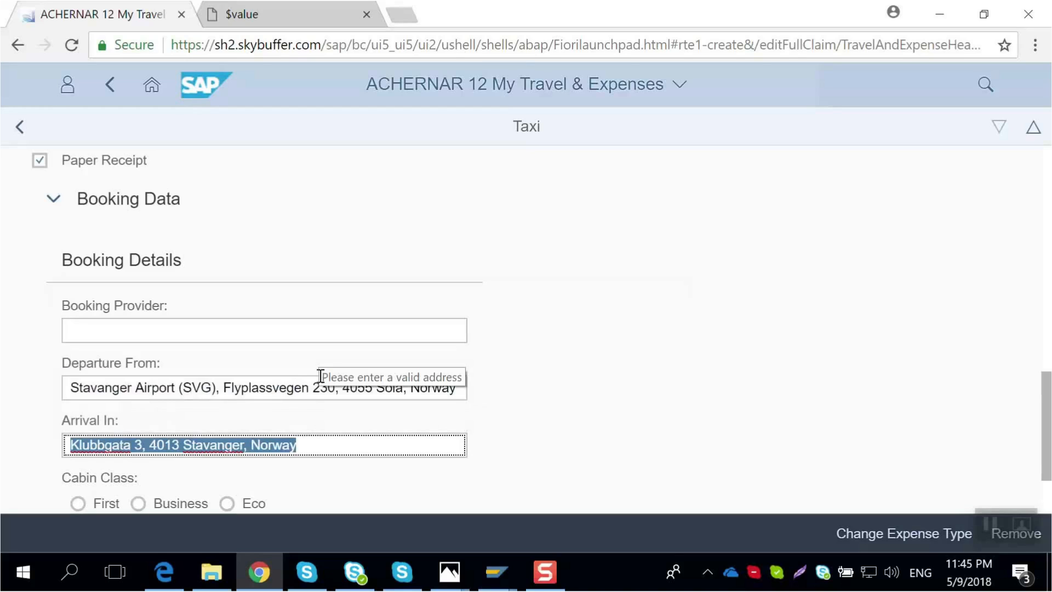
- Attach Taxi Receipt.jpg from the RTE2 Report folder to the taxi expense
click(556, 456)
scroll(632, 370, up, 5)
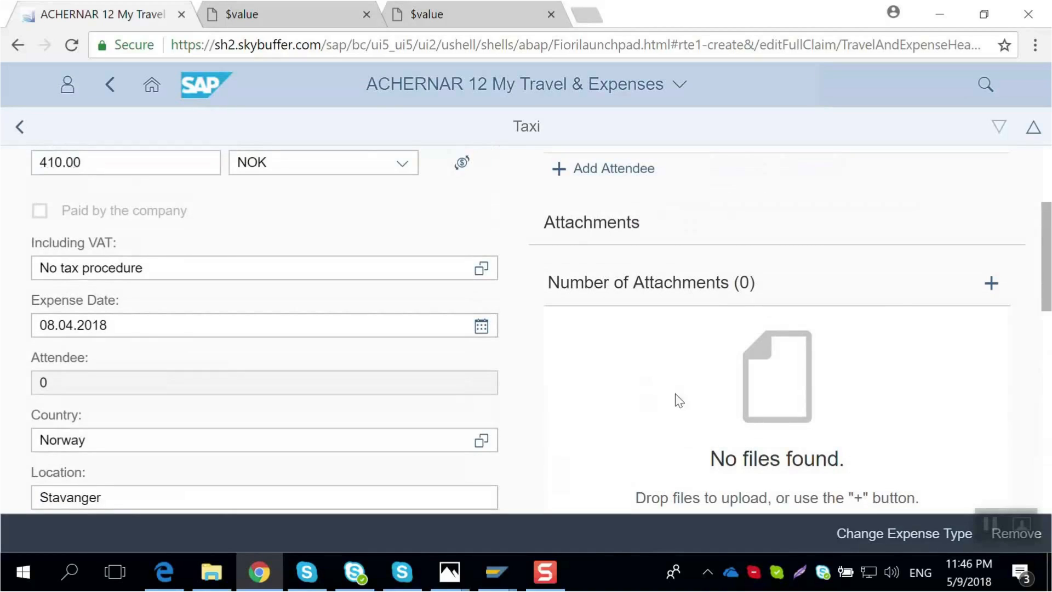
click(990, 284)
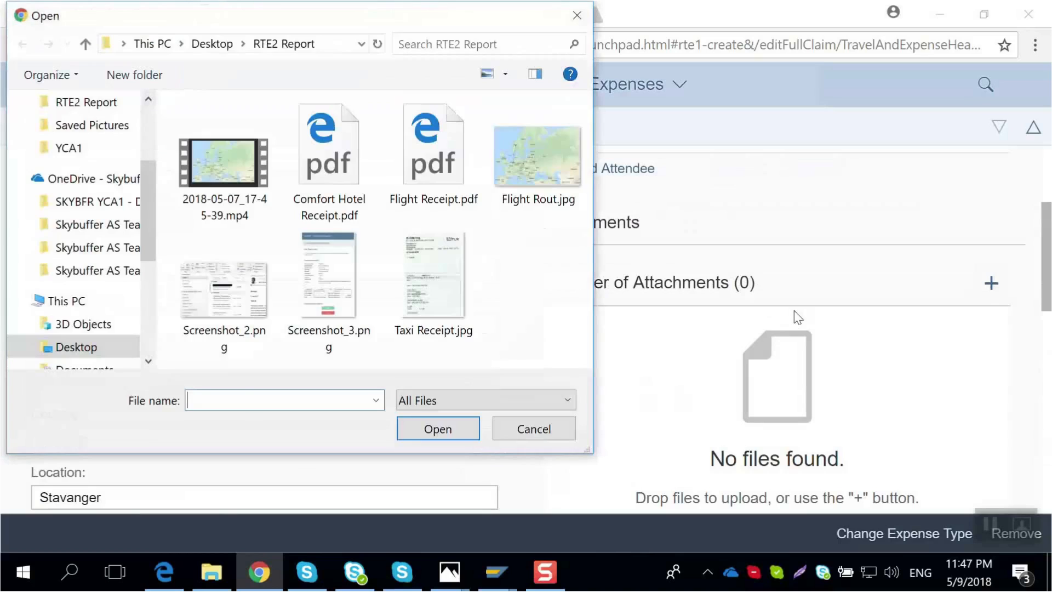
click(441, 274)
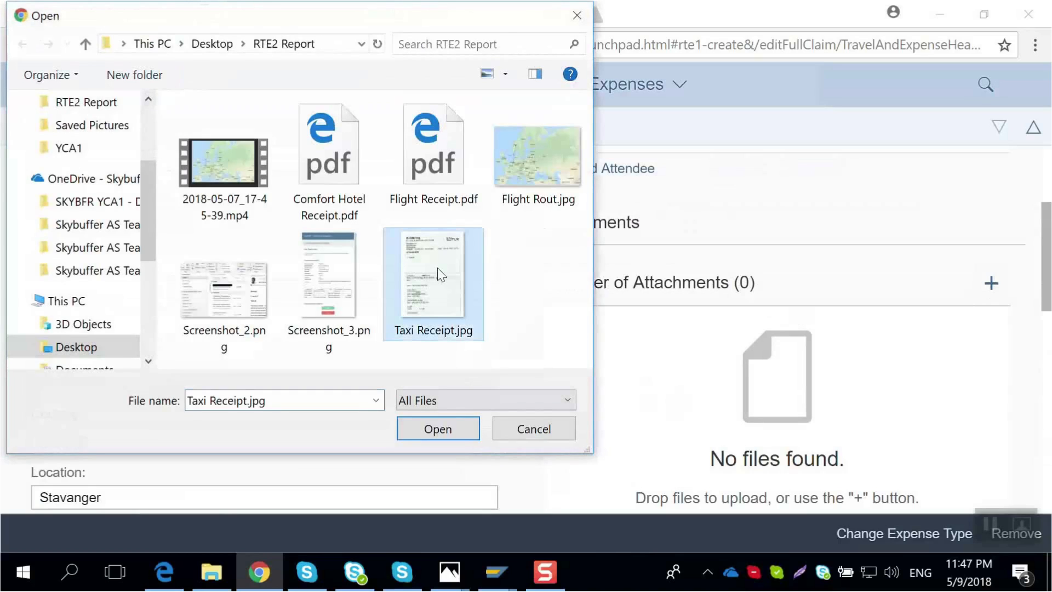
click(455, 435)
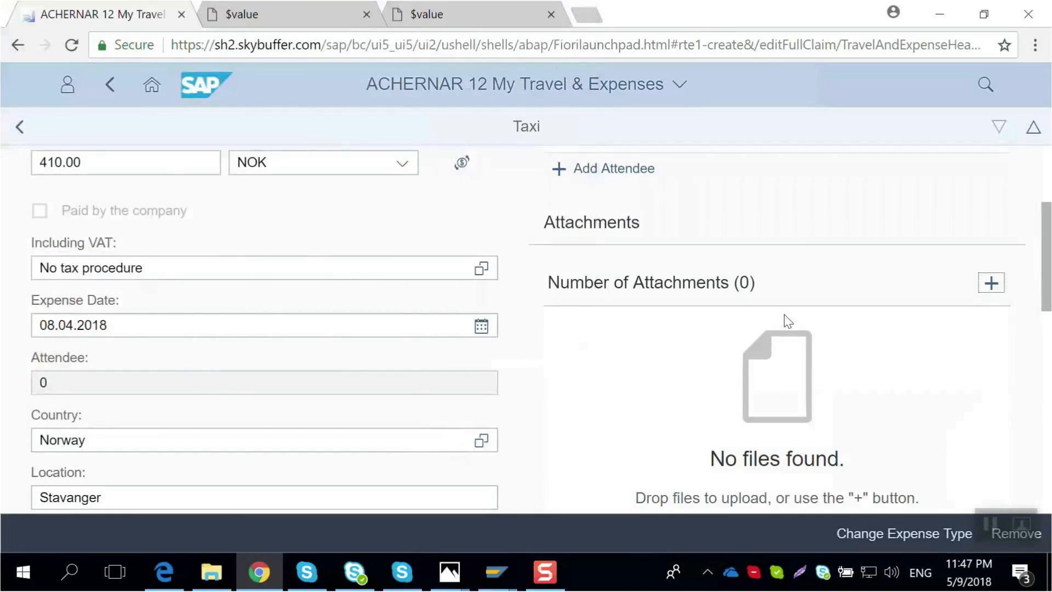
- Open the attached taxi receipt to review it, then return to the expense report overview
scroll(787, 321, down, 3)
scroll(788, 320, up, 2)
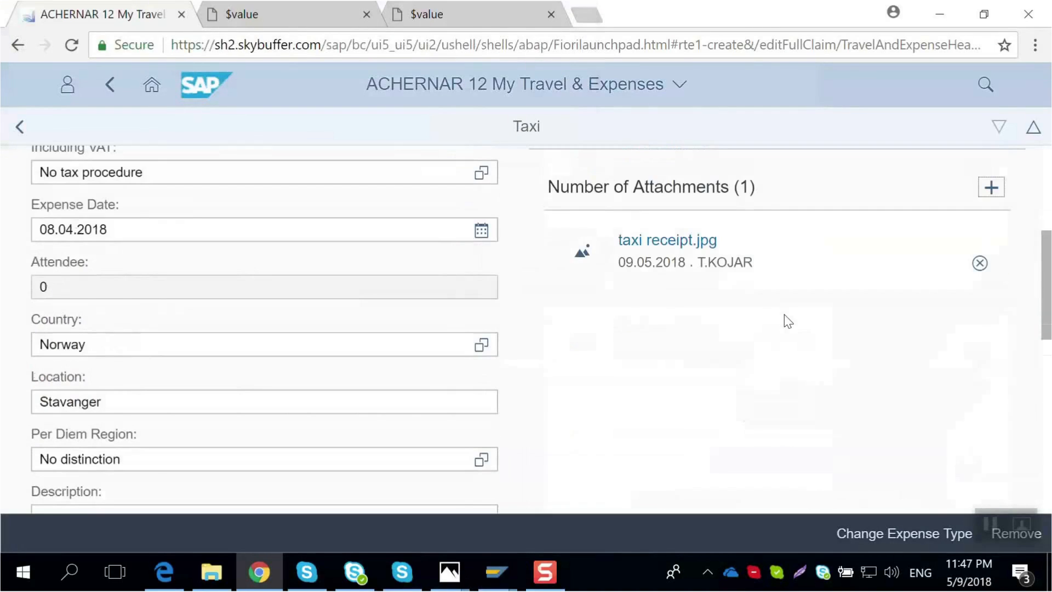
click(670, 241)
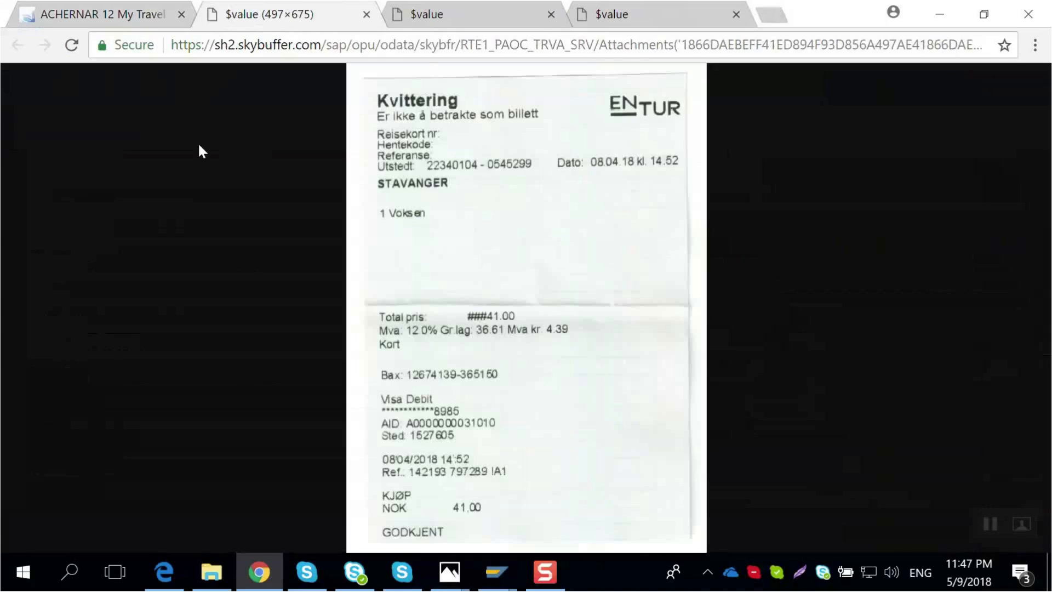
click(117, 15)
scroll(795, 330, up, 5)
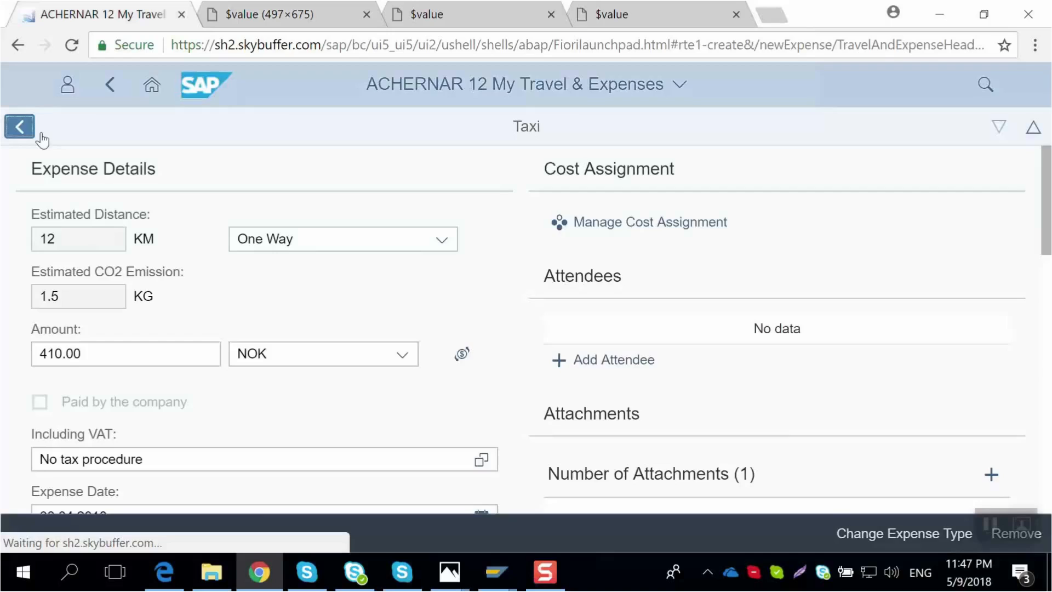
click(33, 131)
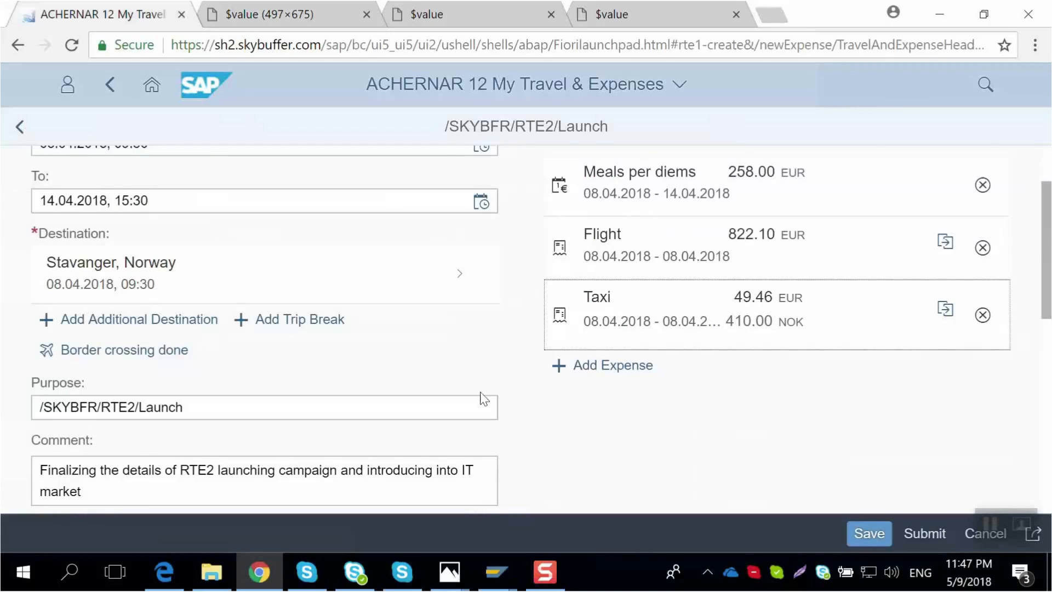
- Add a new Hotel expense to the report
scroll(643, 351, down, 2)
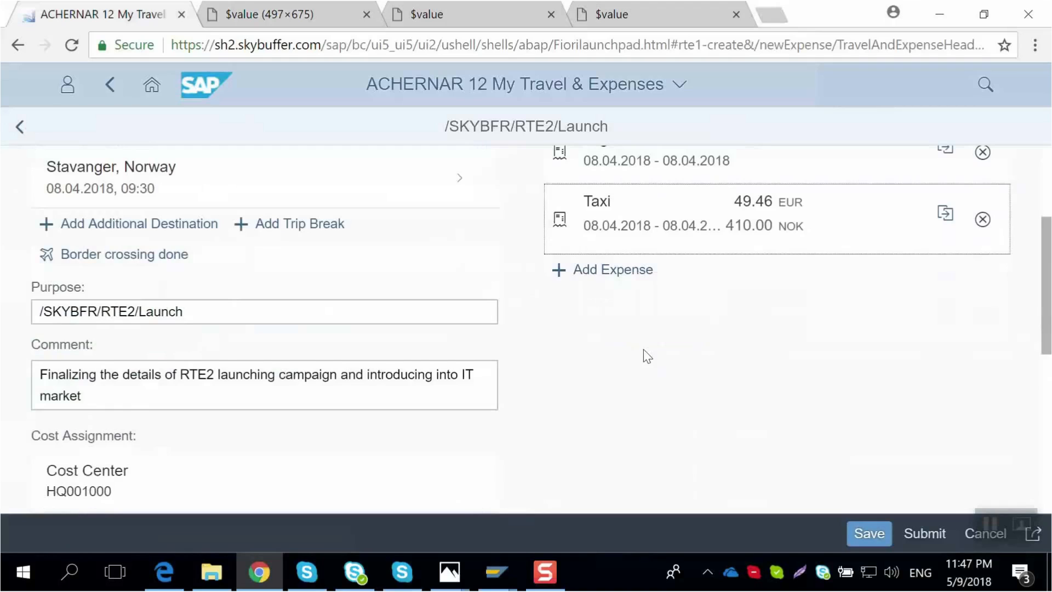
click(609, 270)
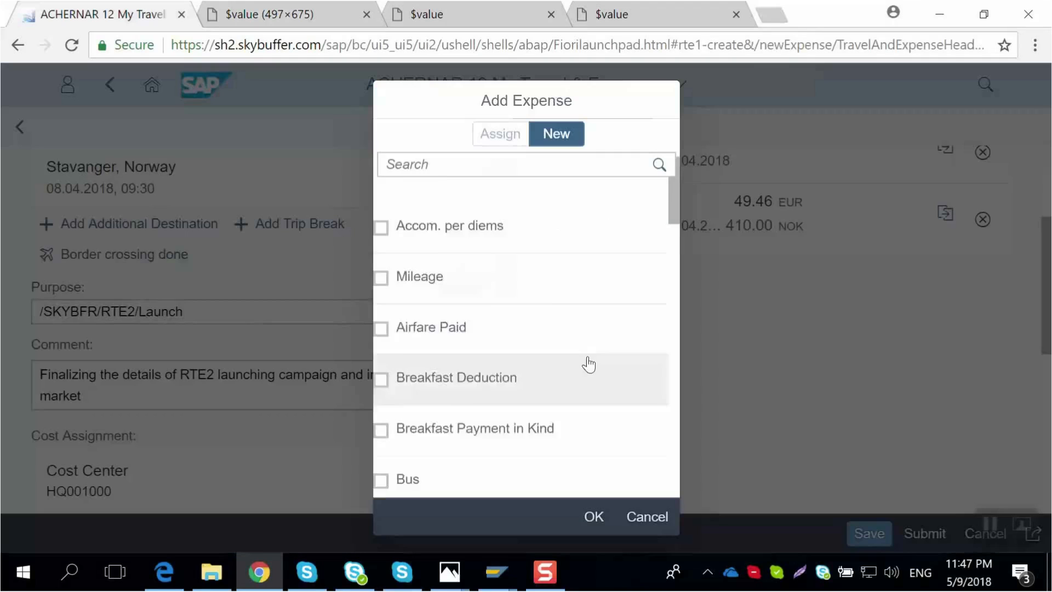
click(473, 164)
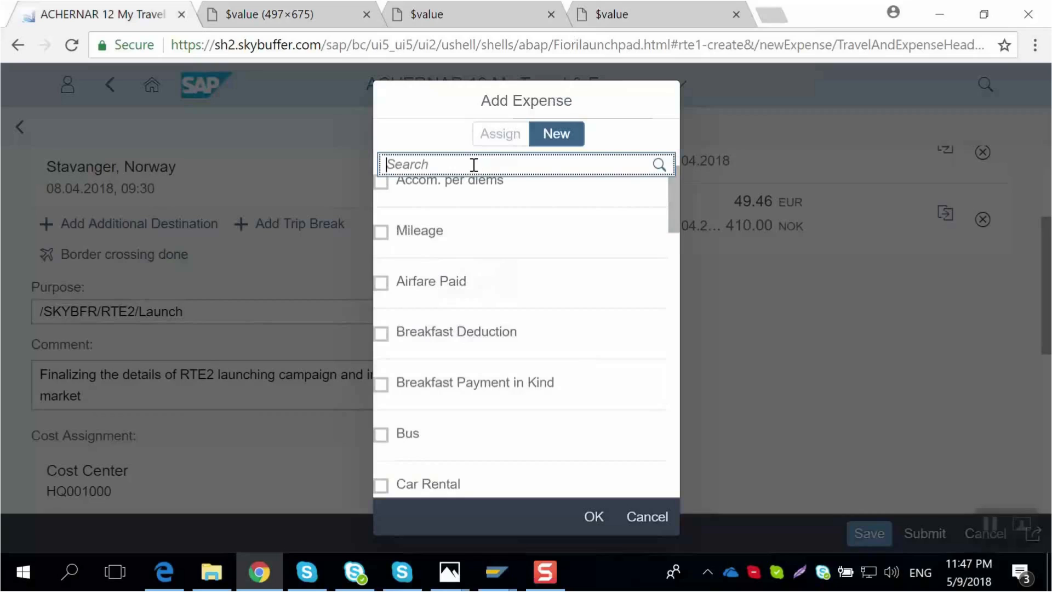
text(Hotel)
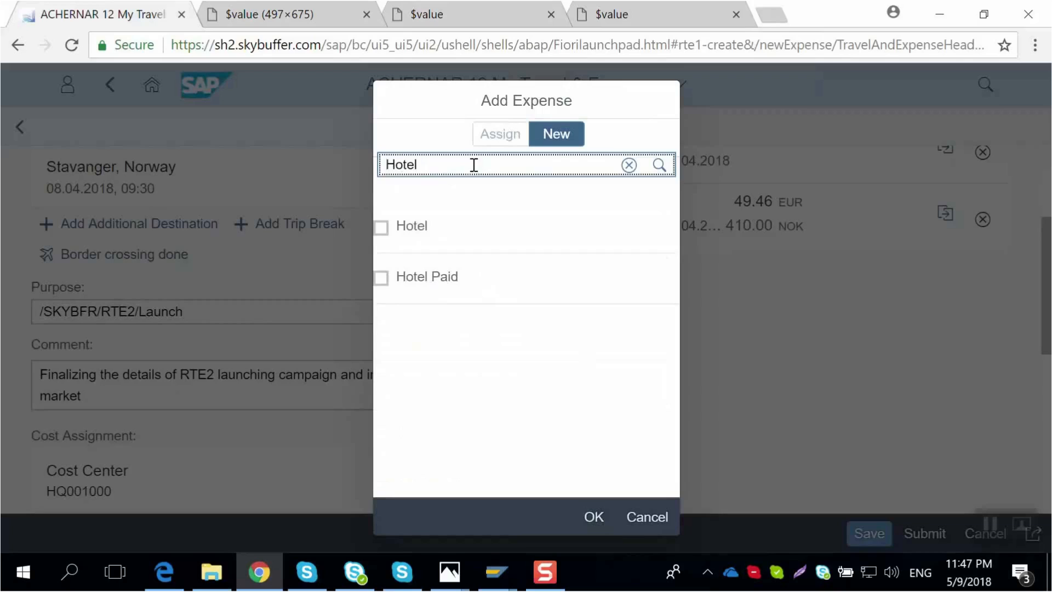
click(382, 226)
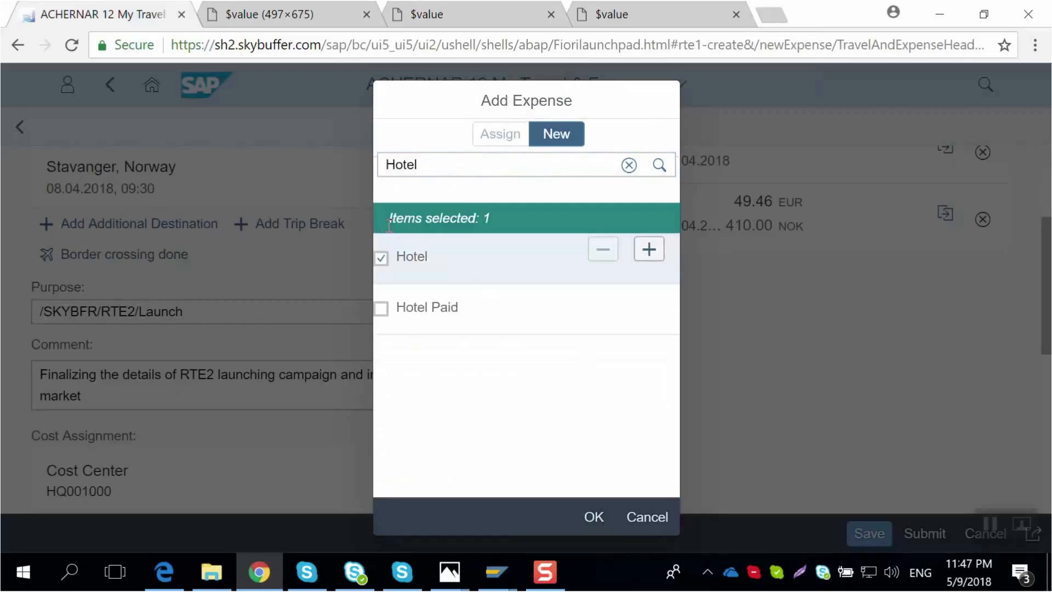
click(384, 255)
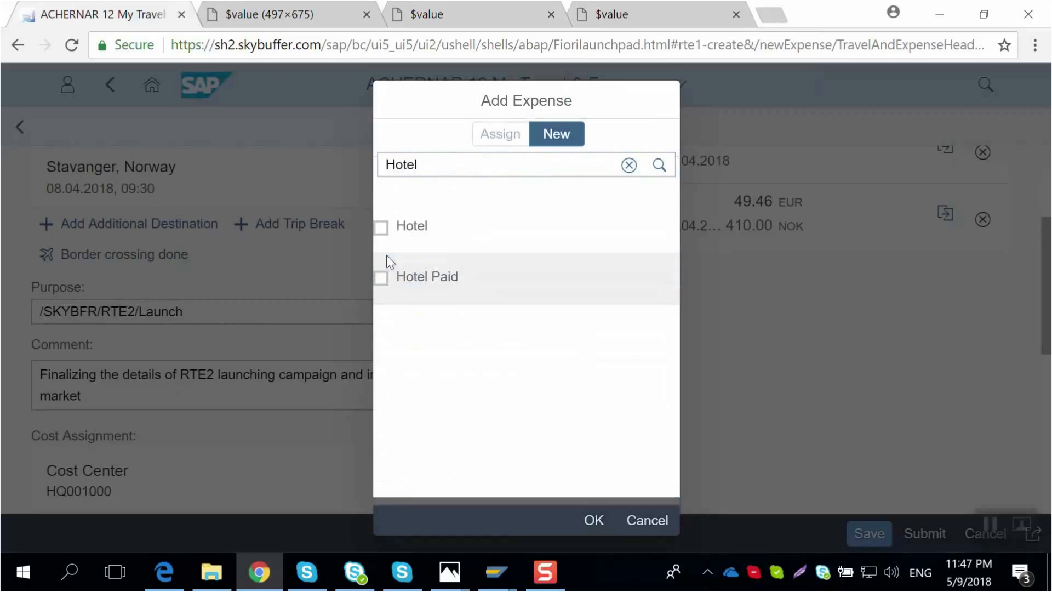
click(419, 225)
click(599, 528)
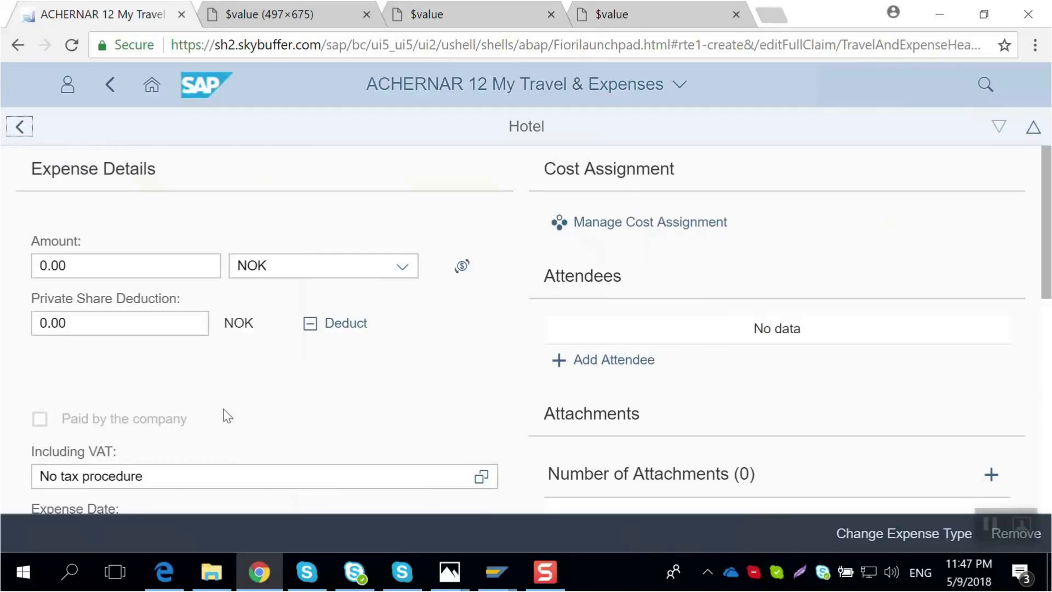
- Set the hotel expense amount to 5754
click(102, 275)
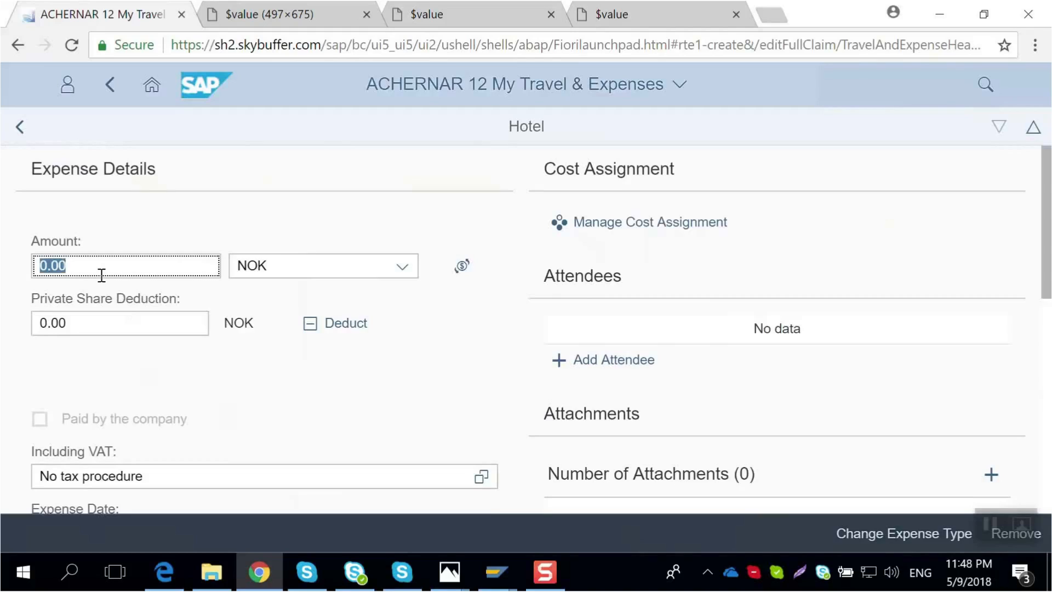
text(5754)
- Set the hotel expense's location to Stavanger
scroll(323, 312, down, 5)
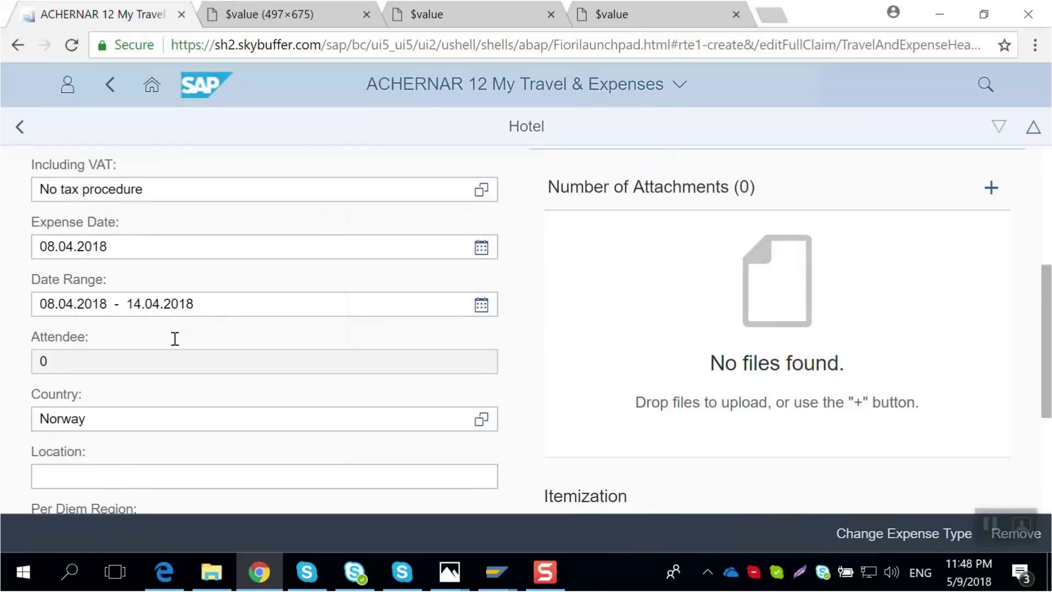
scroll(138, 332, down, 2)
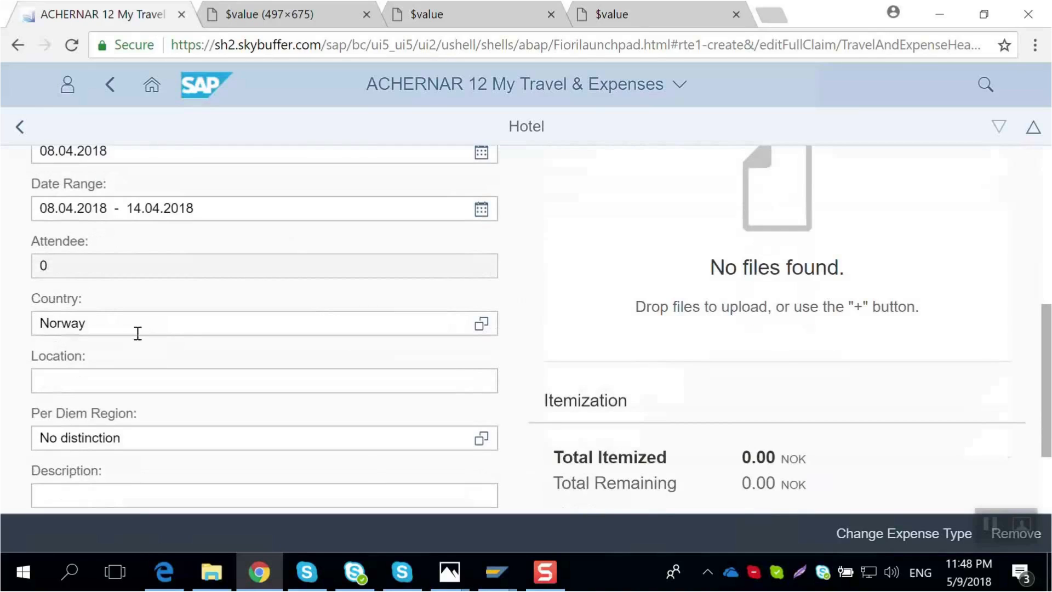
click(94, 387)
text(Sta)
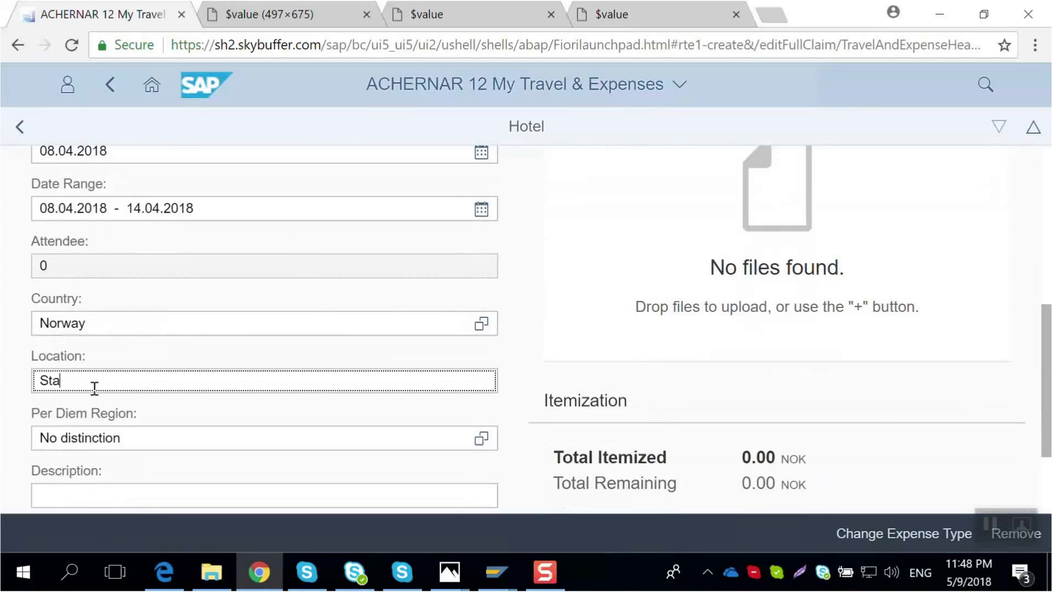
text(vanger)
- Attach Comfort Hotel Receipt.pdf to the hotel expense
scroll(622, 323, down, 2)
scroll(820, 343, up, 5)
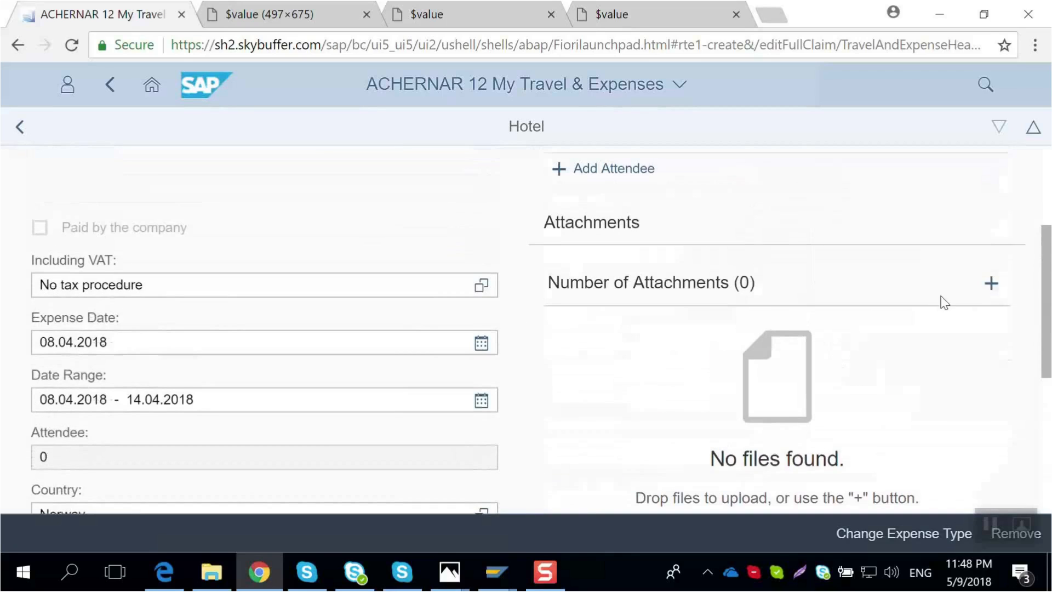
click(991, 283)
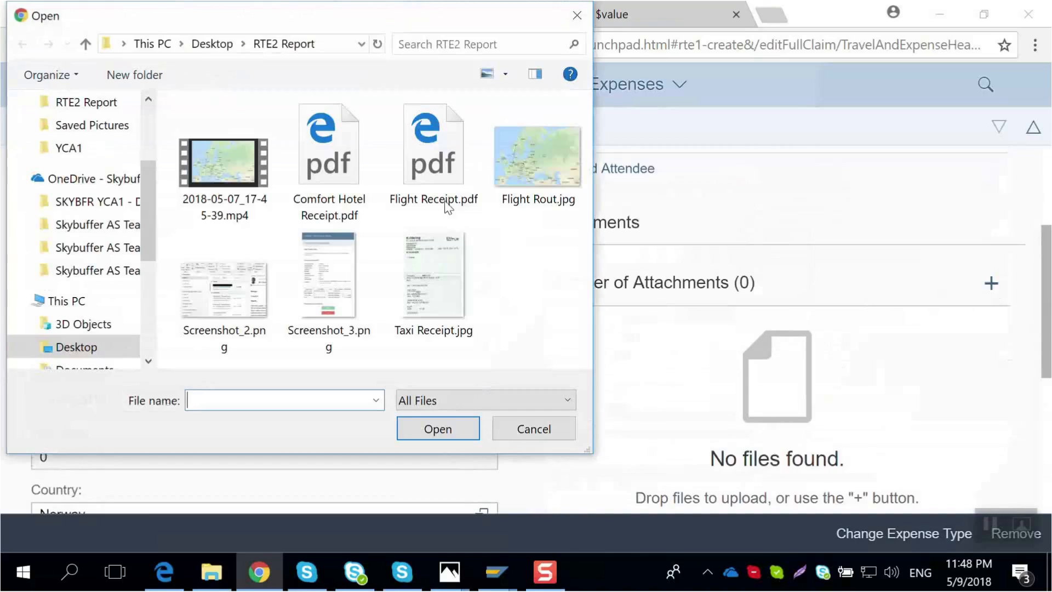
click(321, 170)
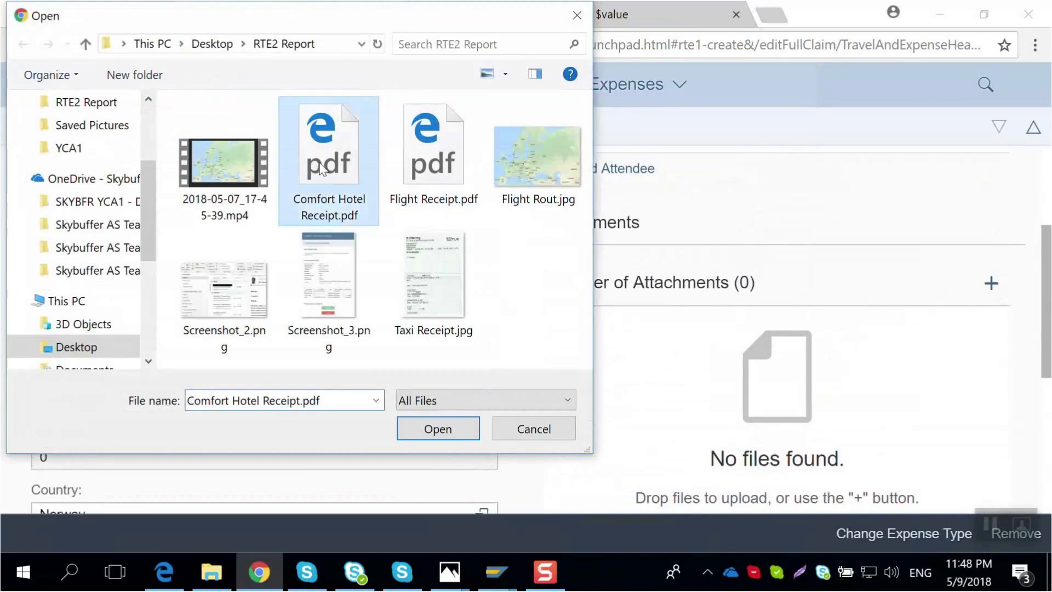
click(448, 431)
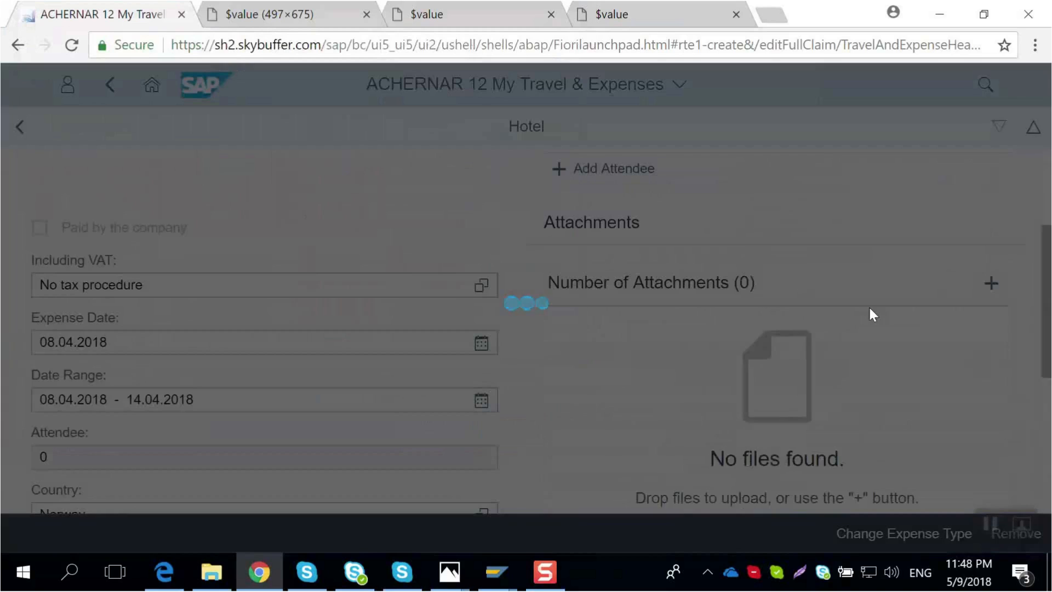
- Open the attached hotel receipt to review it, then return to the expense report overview
scroll(870, 309, down, 1)
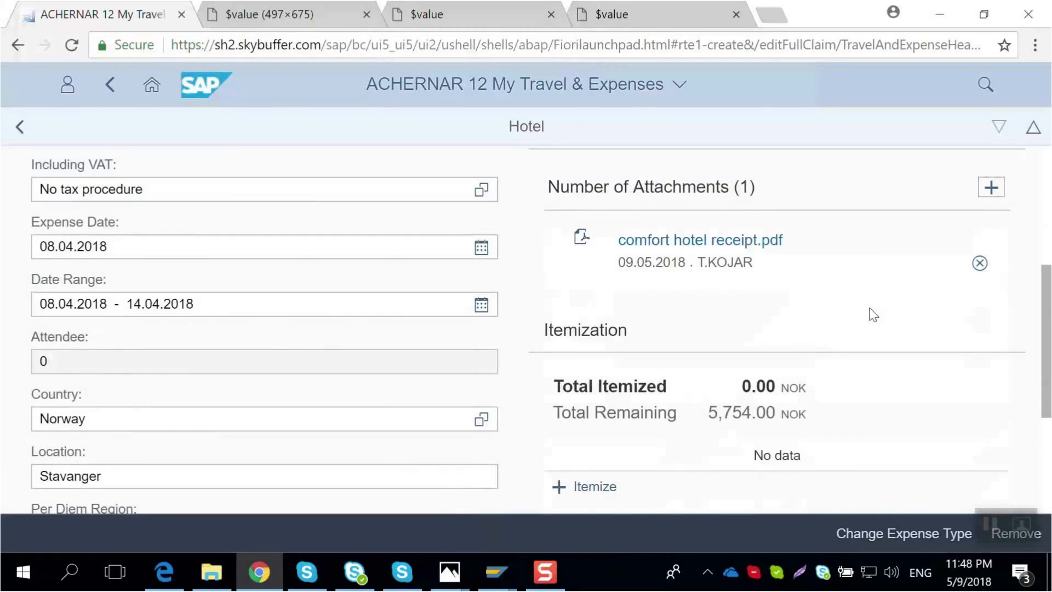
scroll(869, 310, up, 1)
click(738, 341)
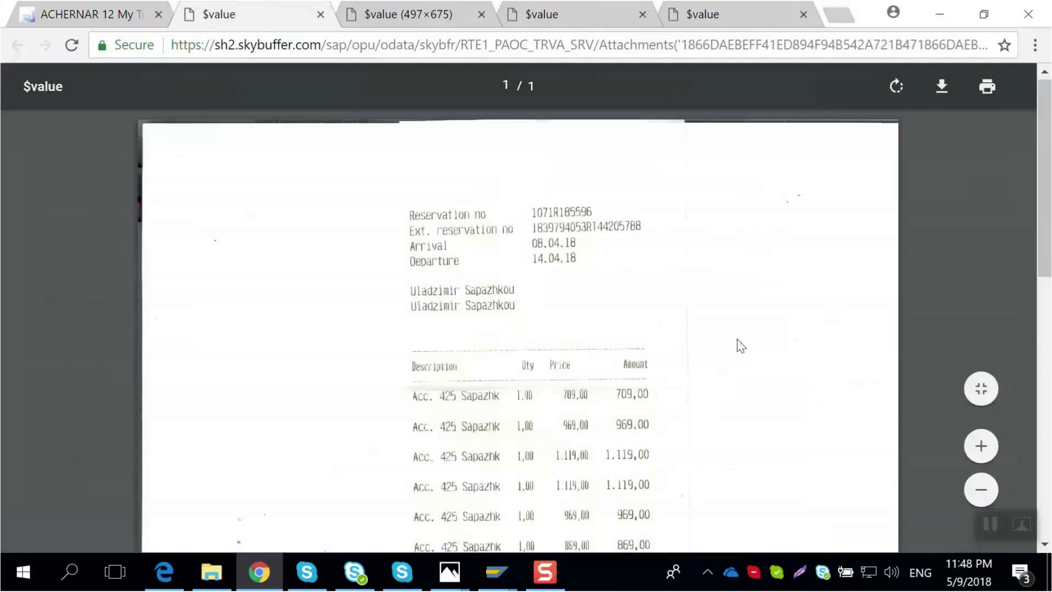
scroll(737, 345, down, 10)
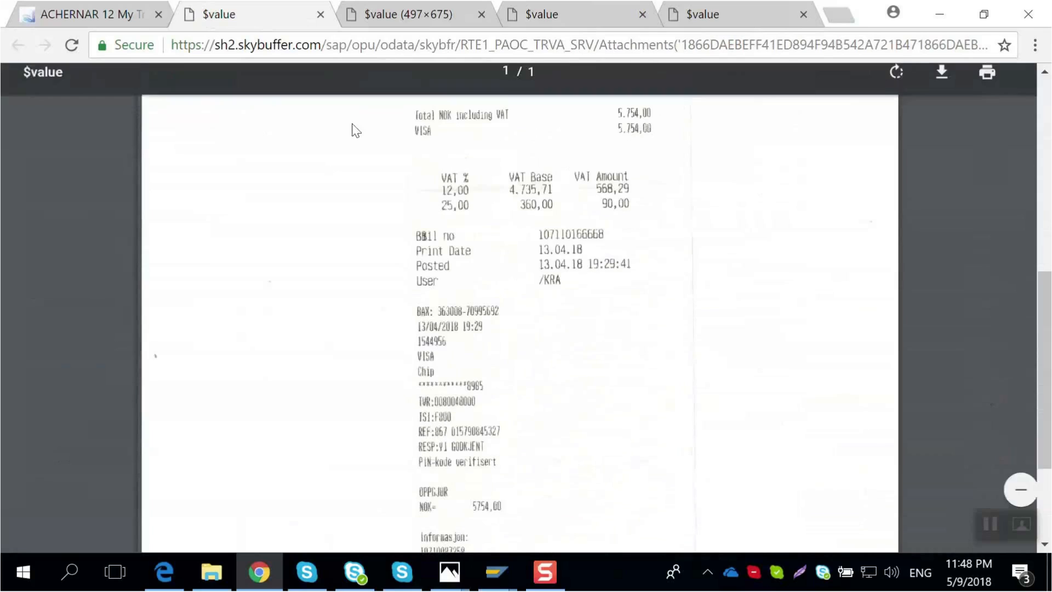
click(101, 16)
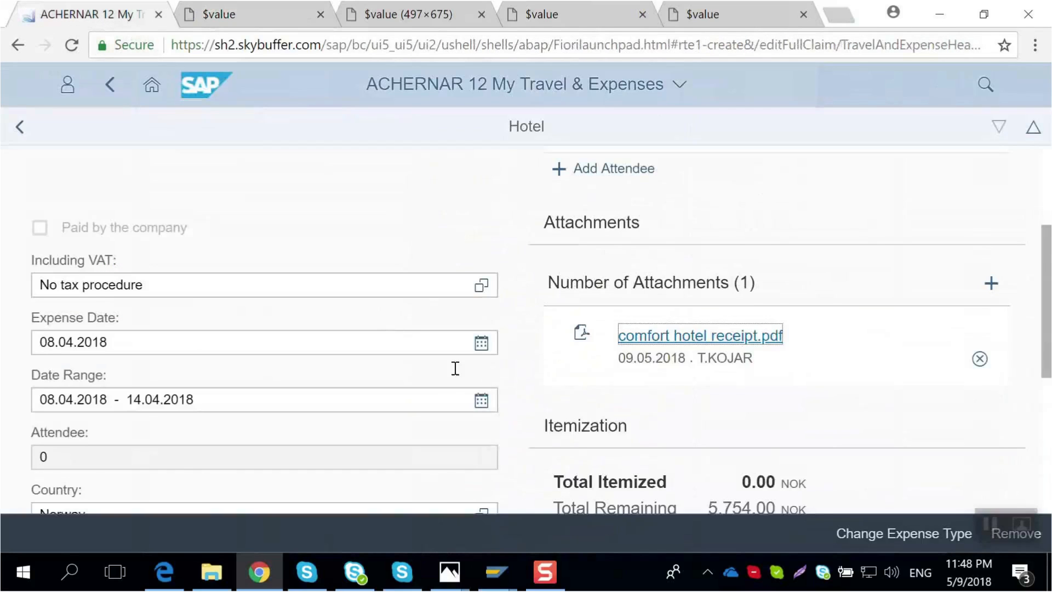
scroll(455, 368, up, 4)
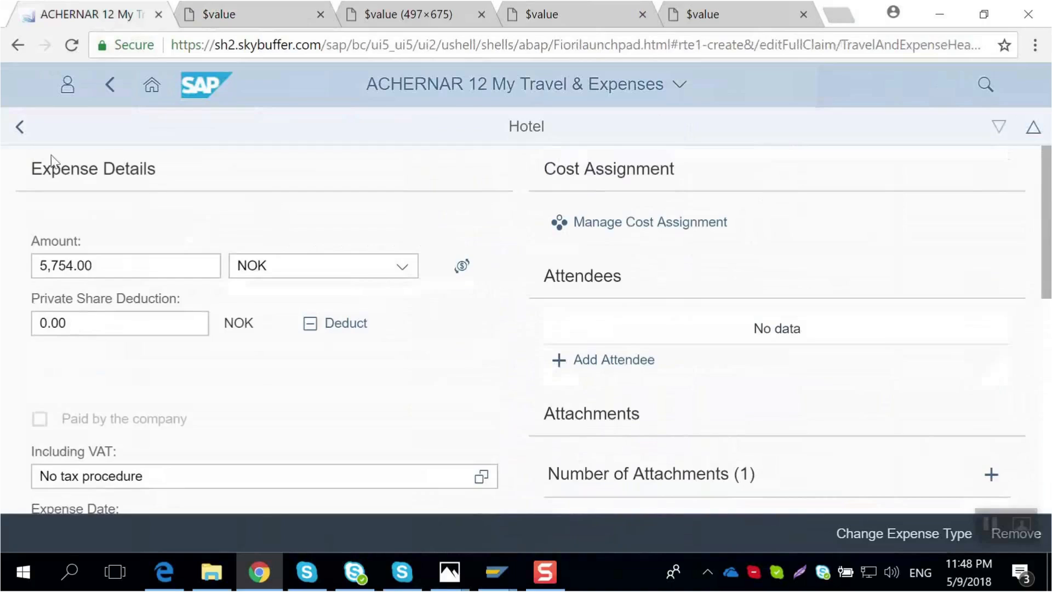
click(21, 125)
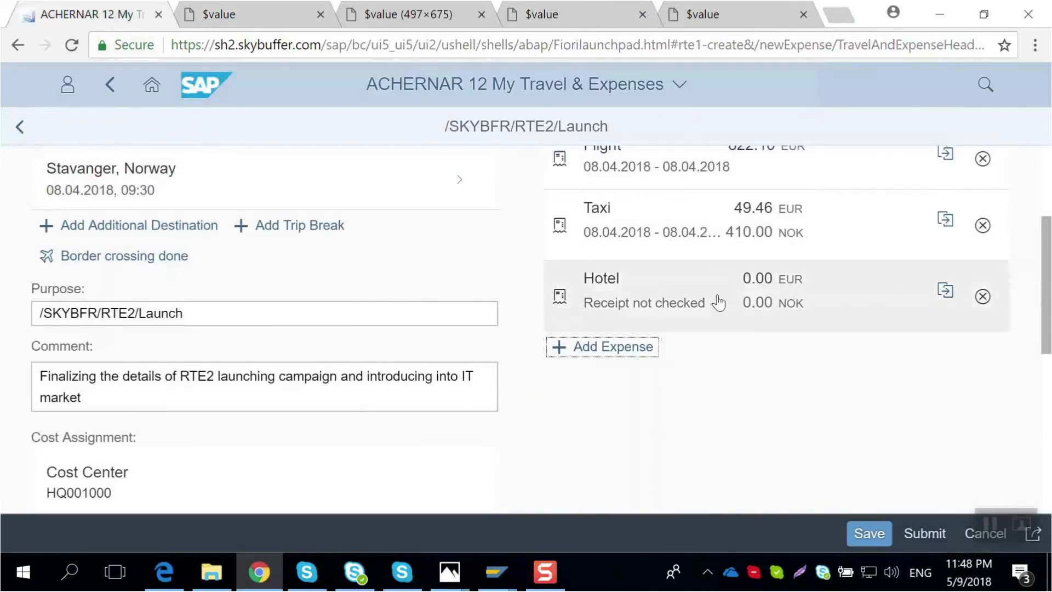
- Calculate the total reimbursement amount for the expense report and save it
scroll(718, 302, up, 3)
scroll(761, 250, up, 3)
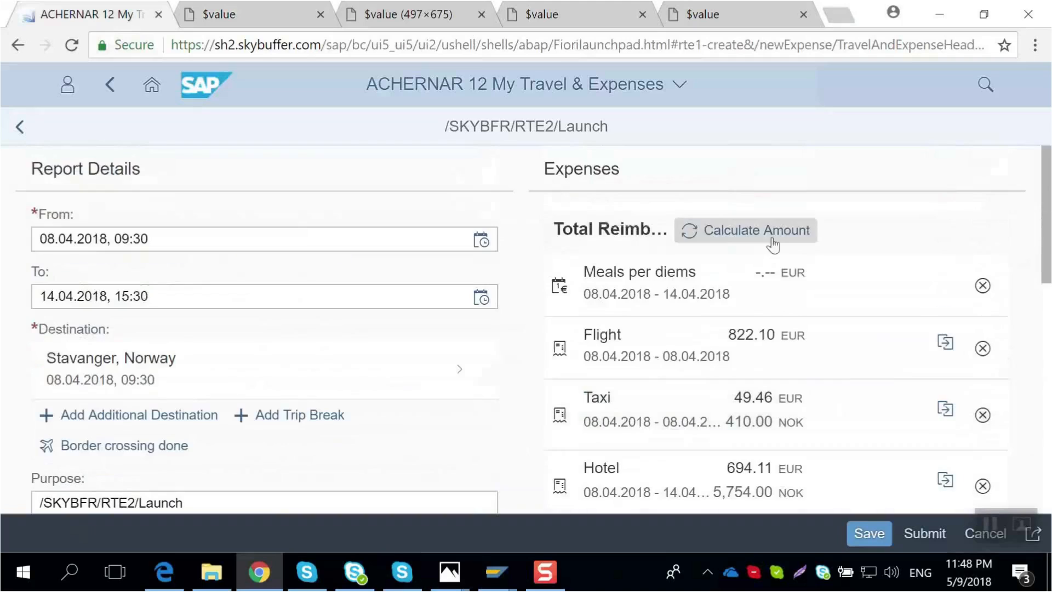
click(773, 245)
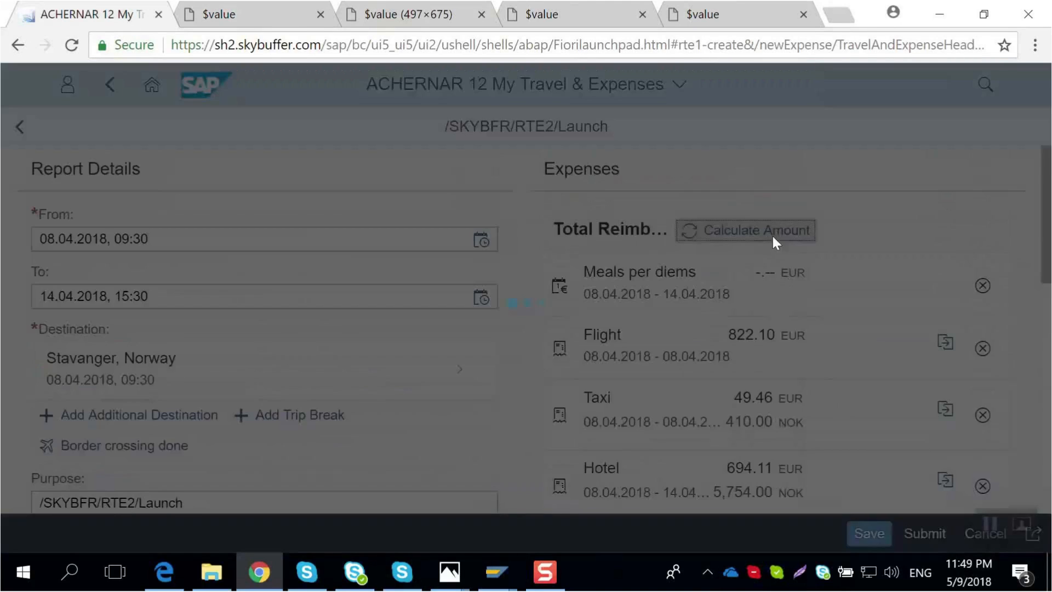
scroll(773, 237, down, 4)
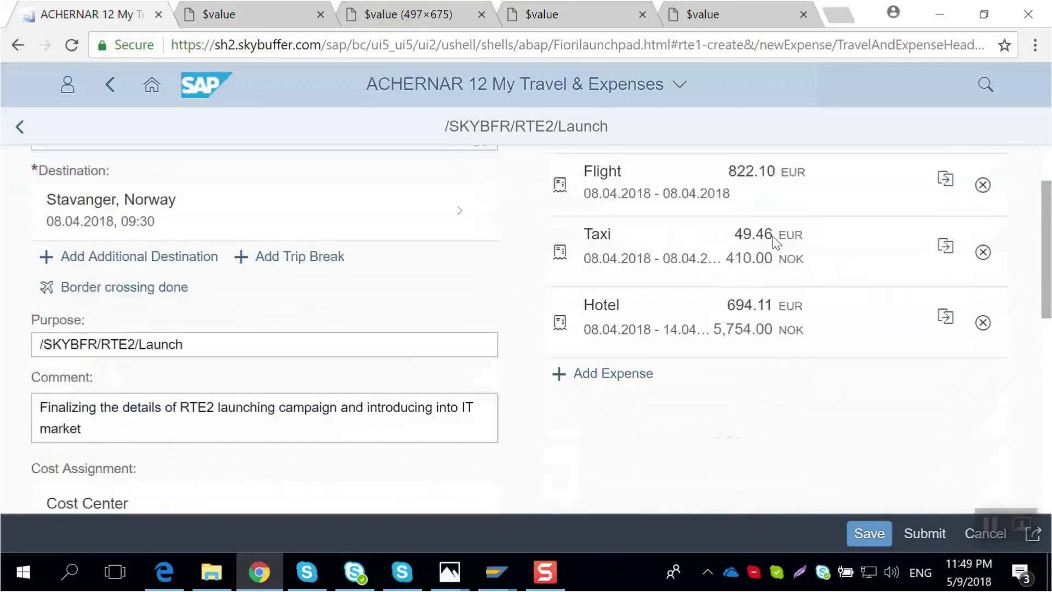
scroll(752, 315, up, 2)
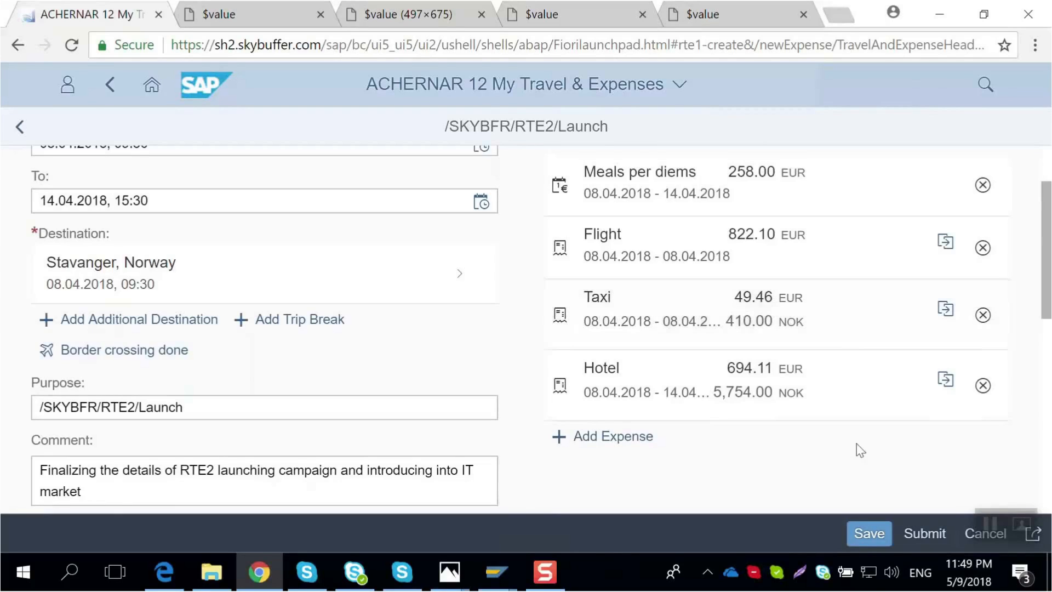
click(869, 534)
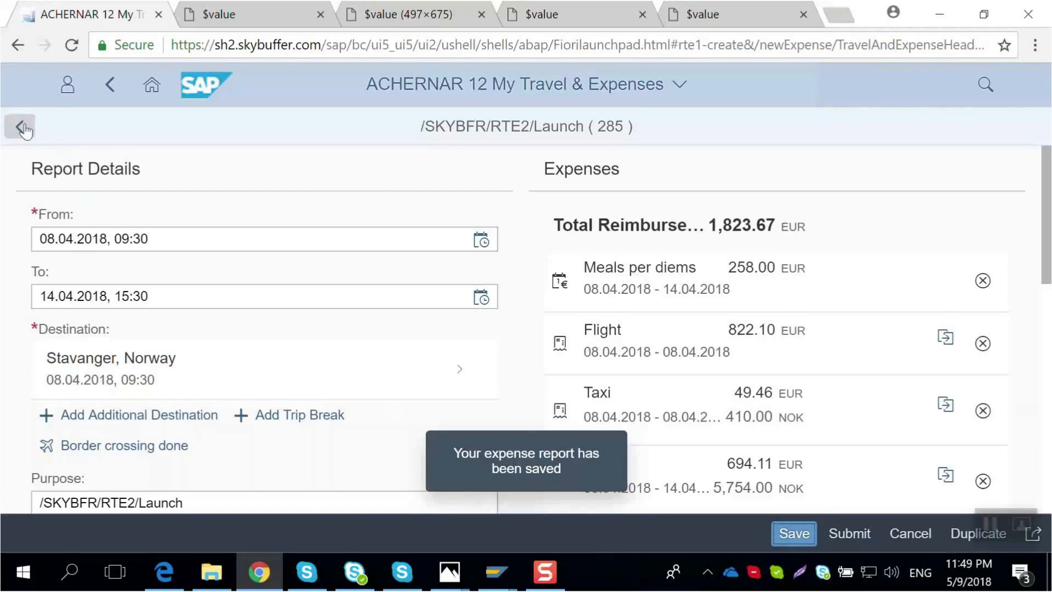
- Switch to SAP Easy Access and open the Travel Expense Manager with transaction PR05 to check the trip list
click(22, 130)
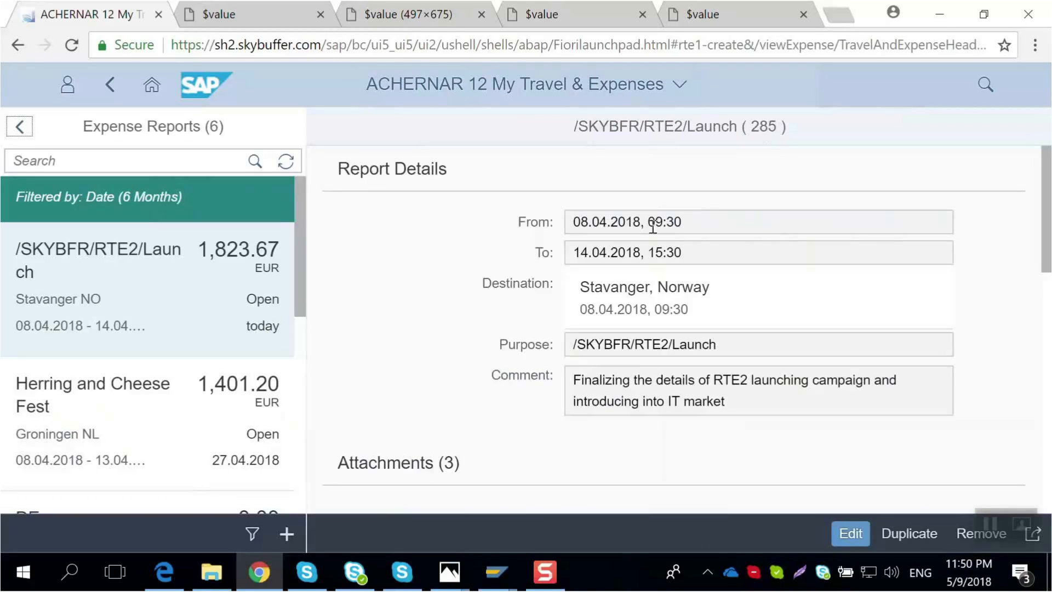
click(496, 579)
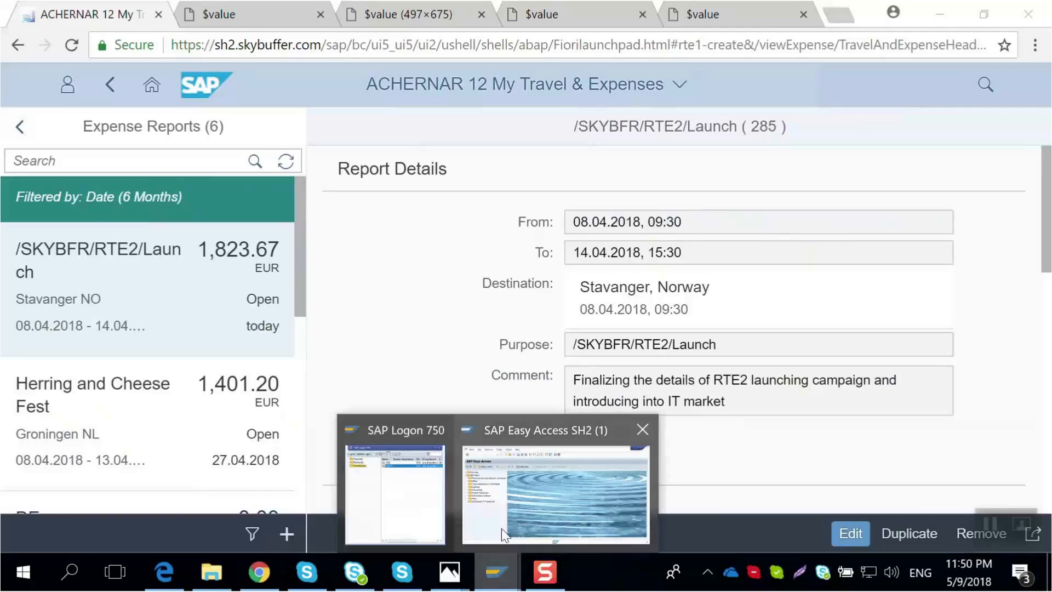
click(515, 507)
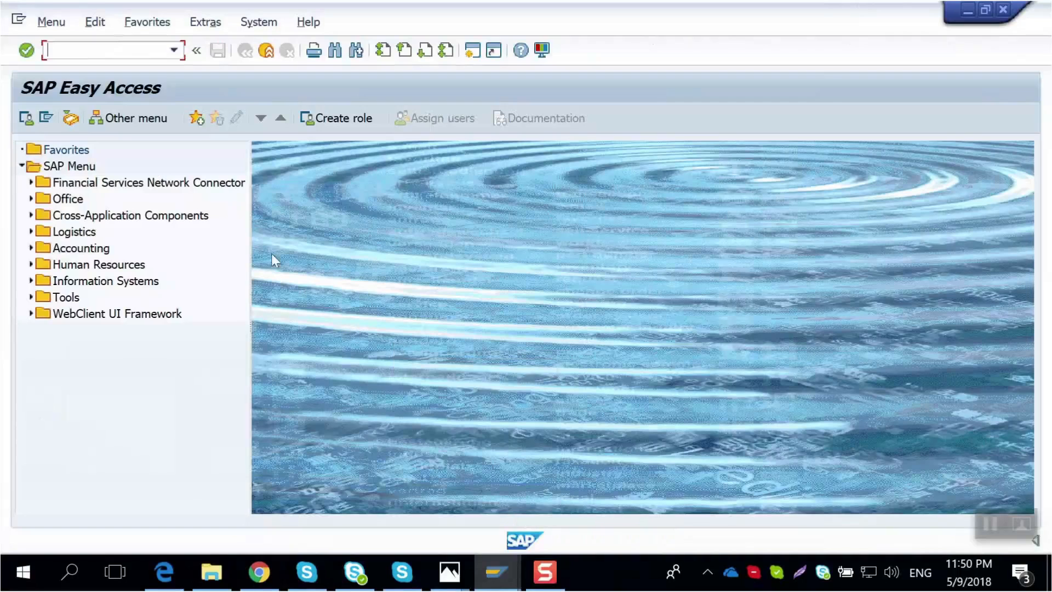
text(pr05)
key(Return)
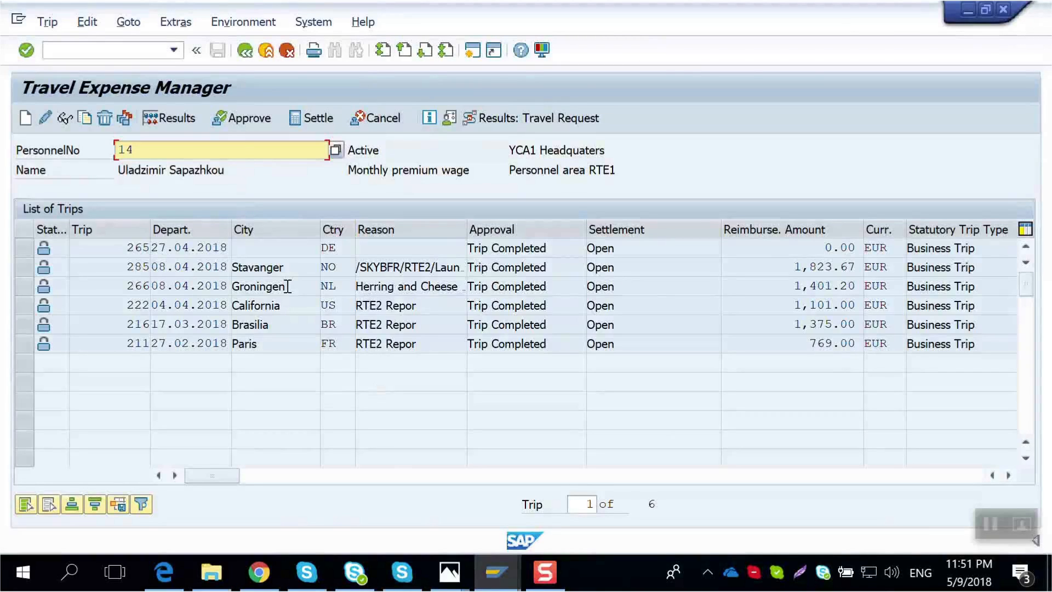
- Return to the browser and open the saved Stavanger report for editing in full screen
click(261, 578)
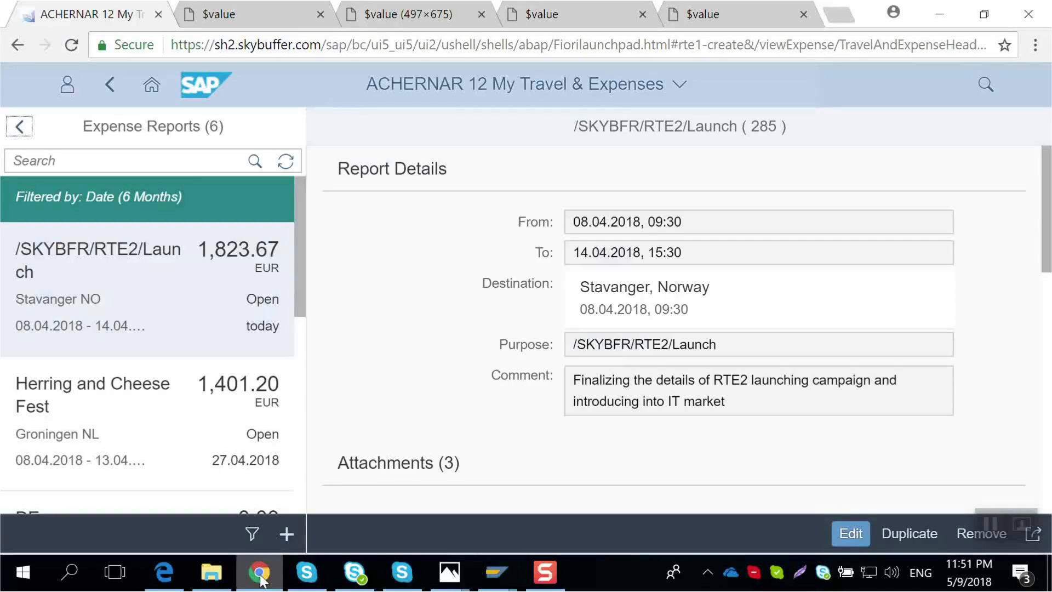
click(855, 535)
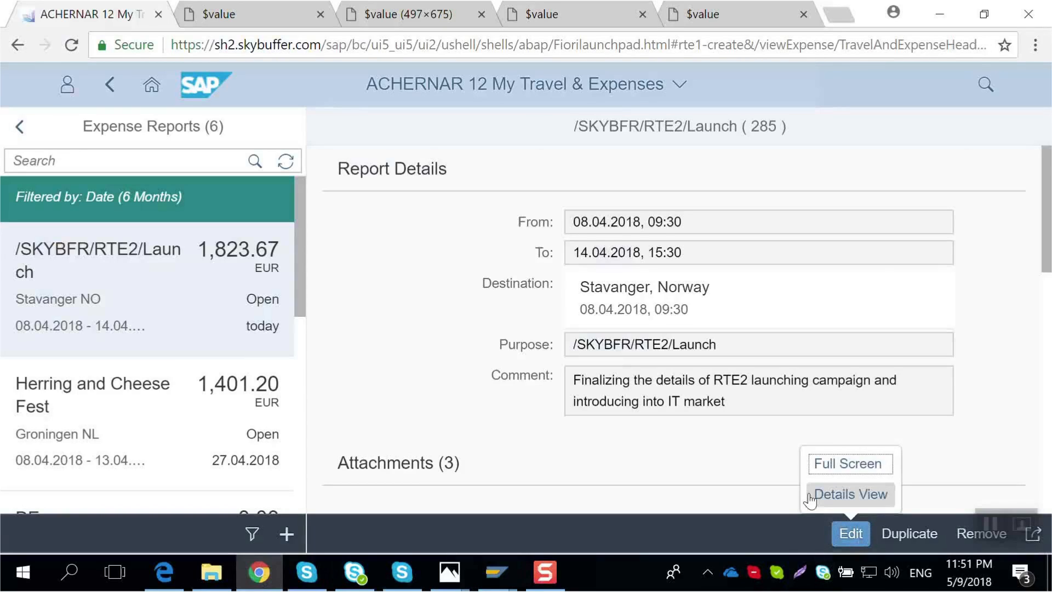
click(823, 464)
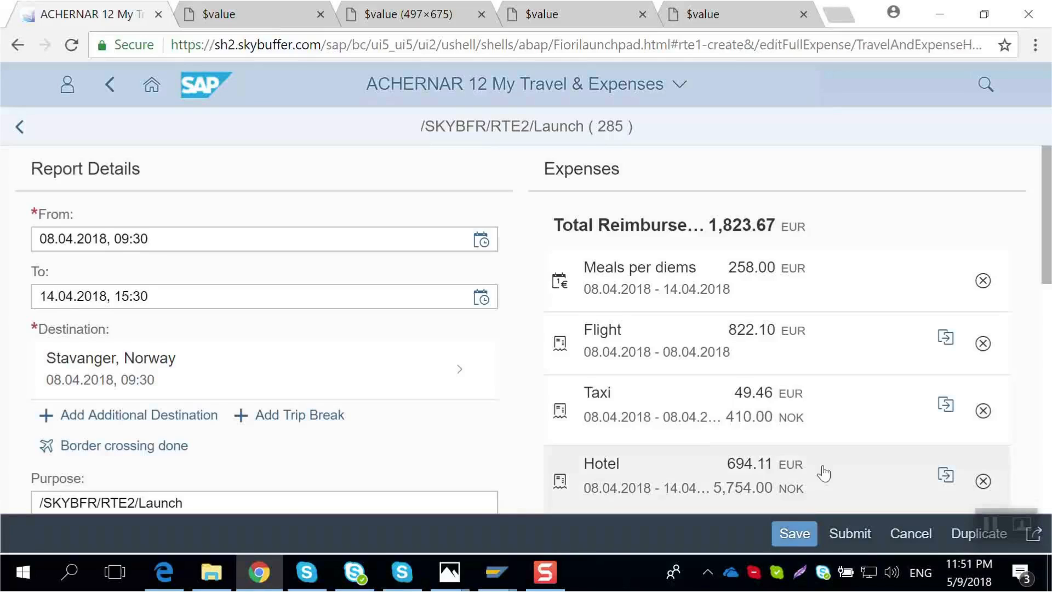
- Submit the expense report, ticking the policy compliance declaration and confirming
click(850, 534)
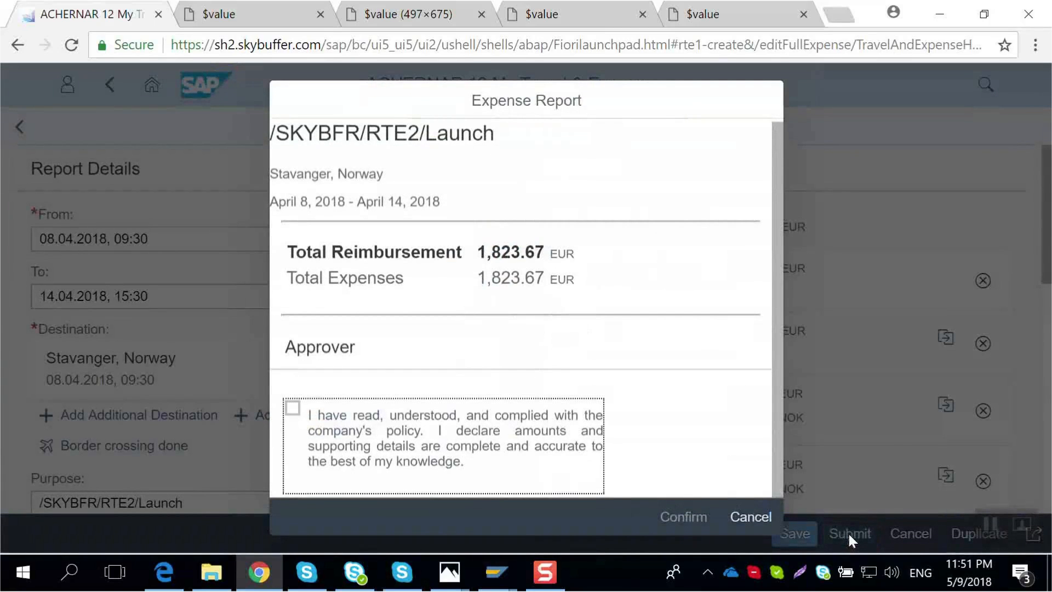
click(292, 408)
click(682, 518)
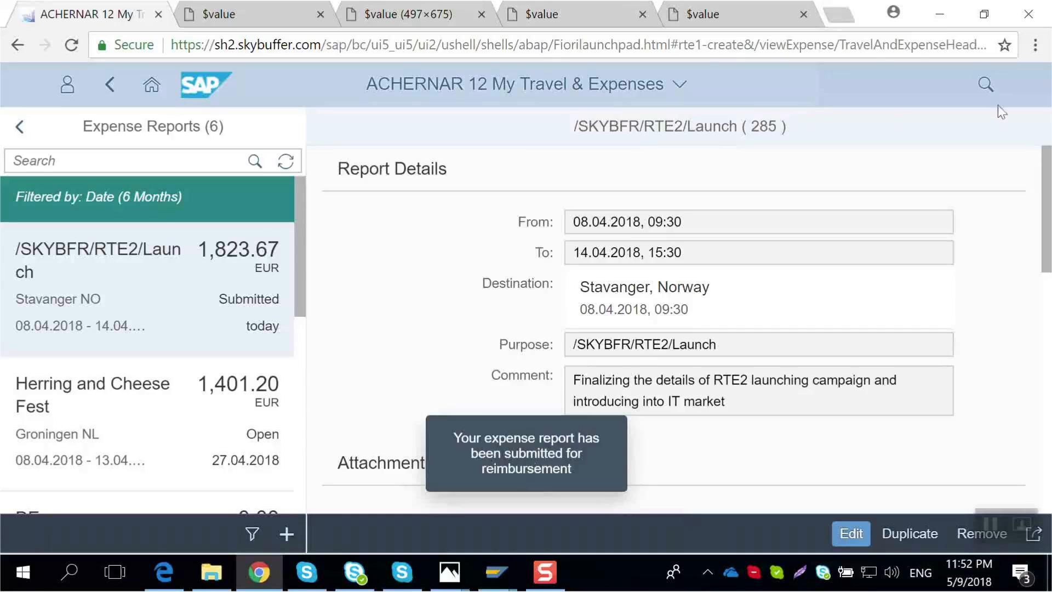
- Switch to the Photos app and view the screenshots of the approval request e-mail for the submitted report
click(936, 24)
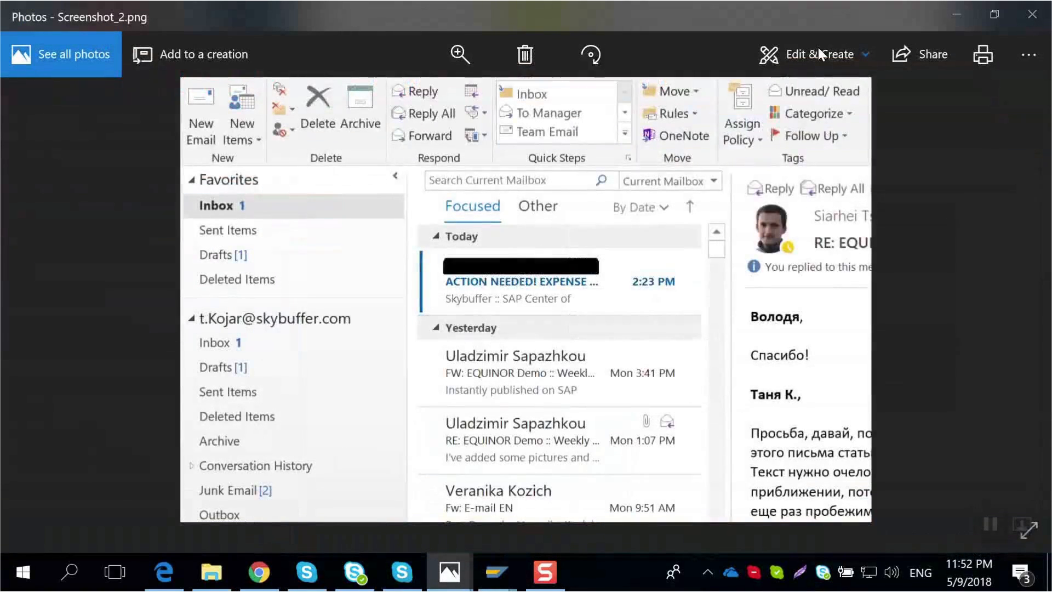
key(Right)
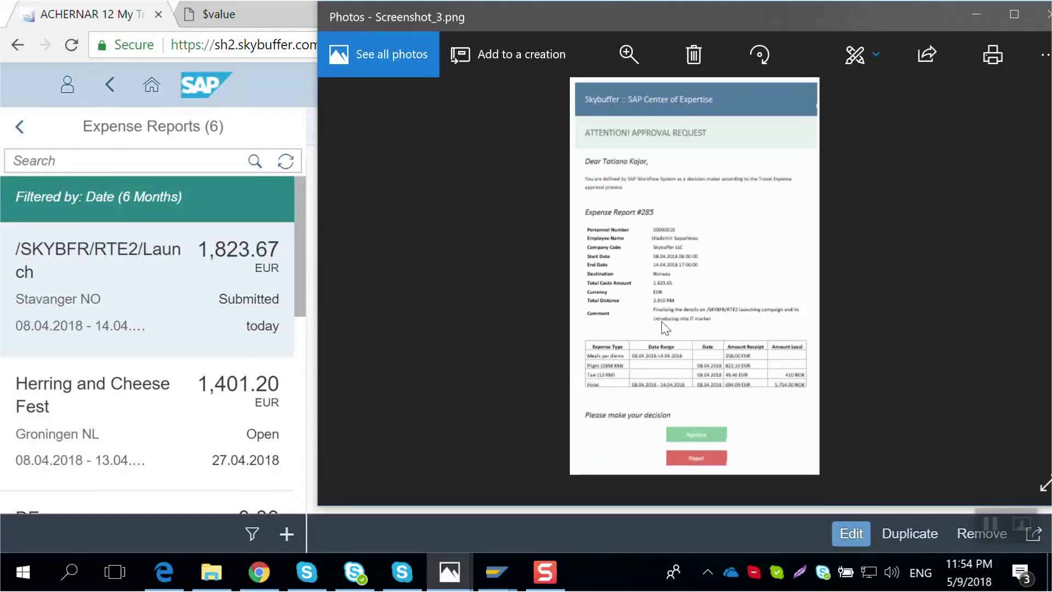
click(545, 572)
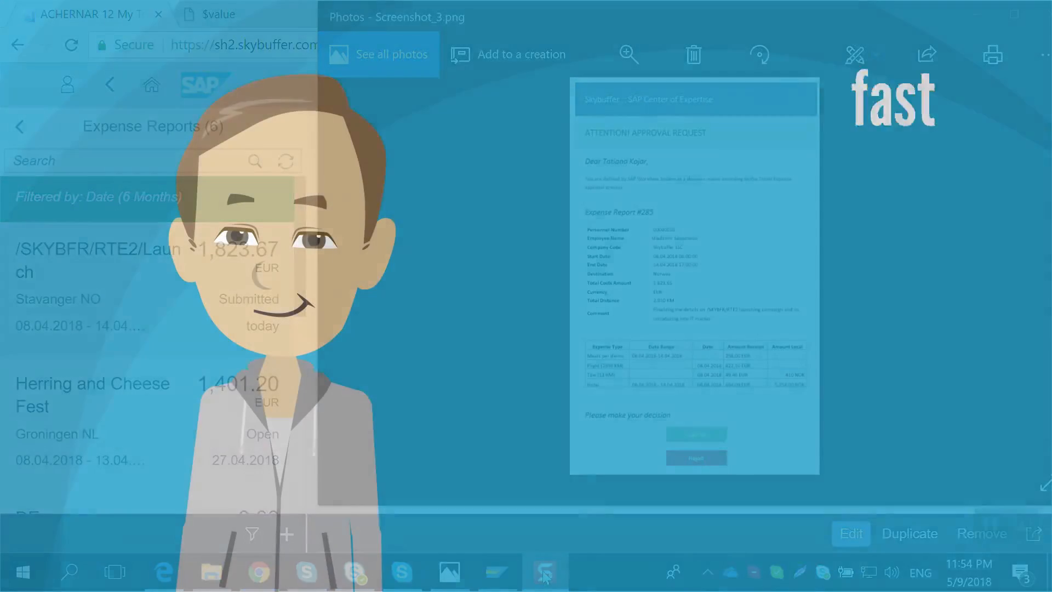